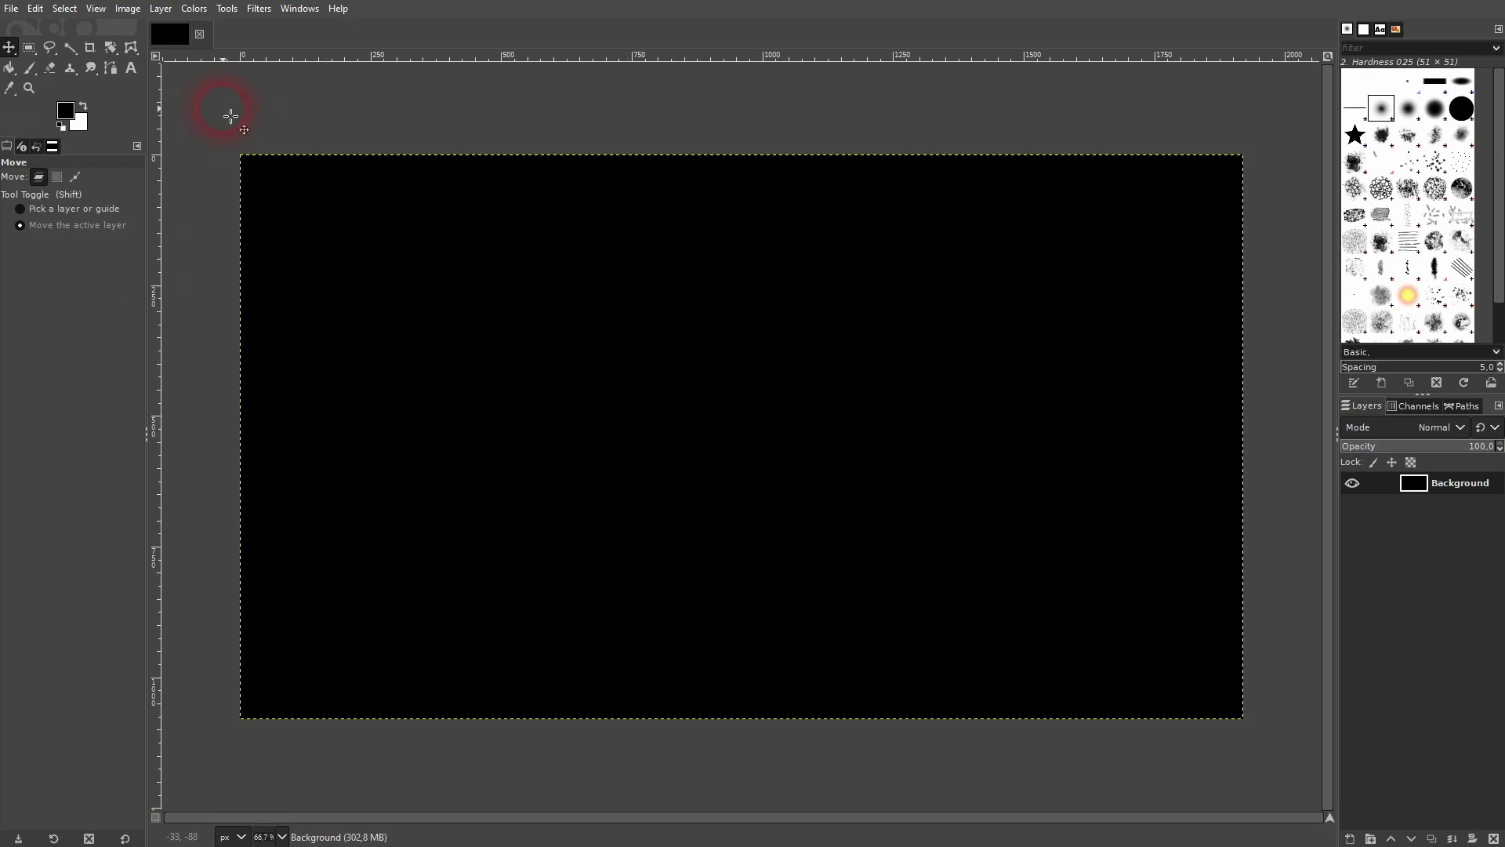
Add a METALIC text box near the canvas centre and colour the text white
{"action": "left_click", "coordinate": [132, 69]}
{"action": "left_click", "coordinate": [651, 440]}
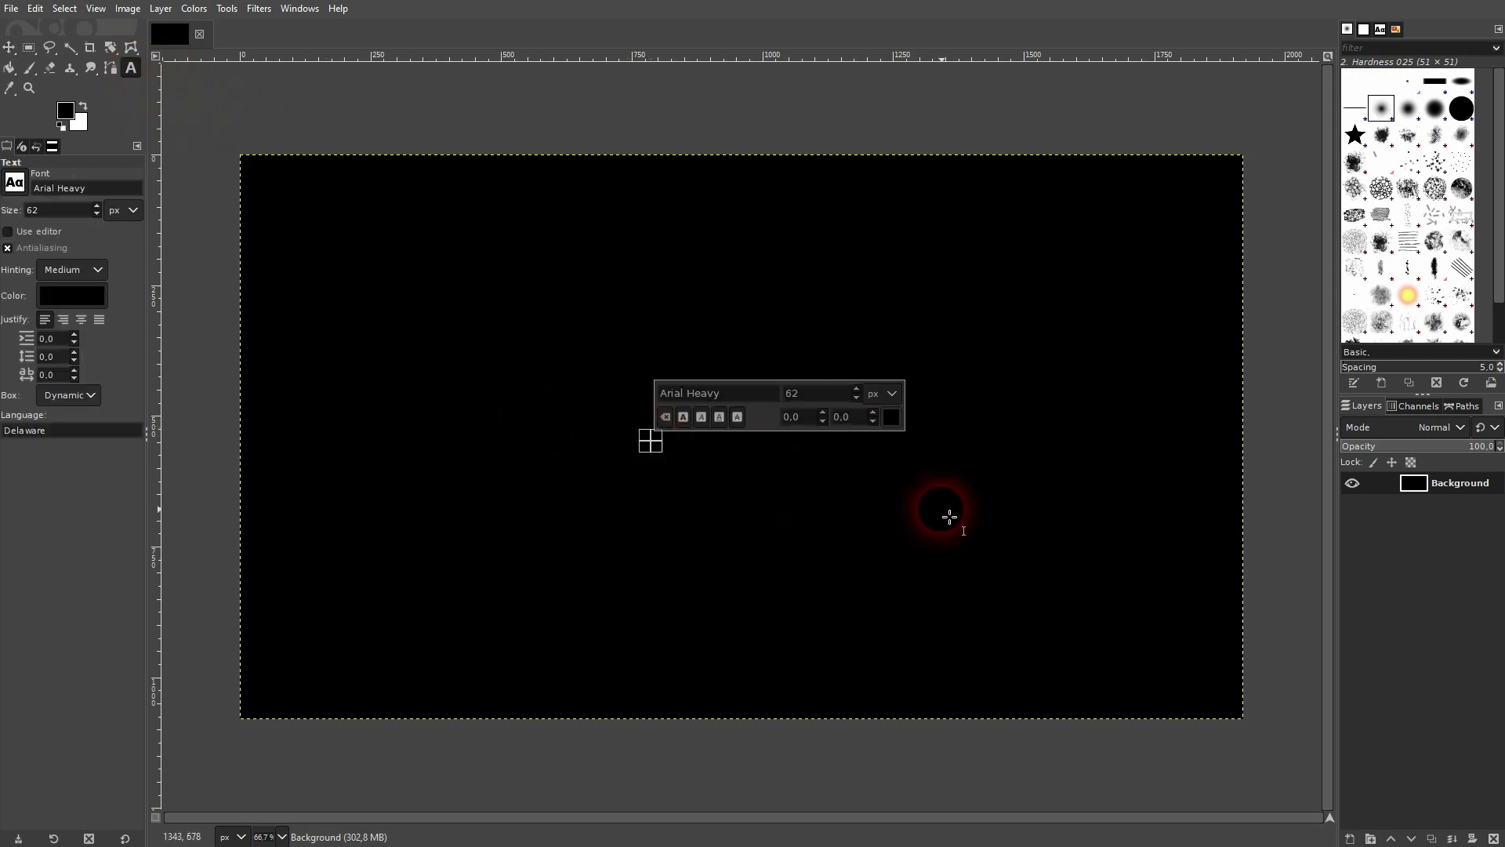
{"action": "type", "text": "METALIC"}
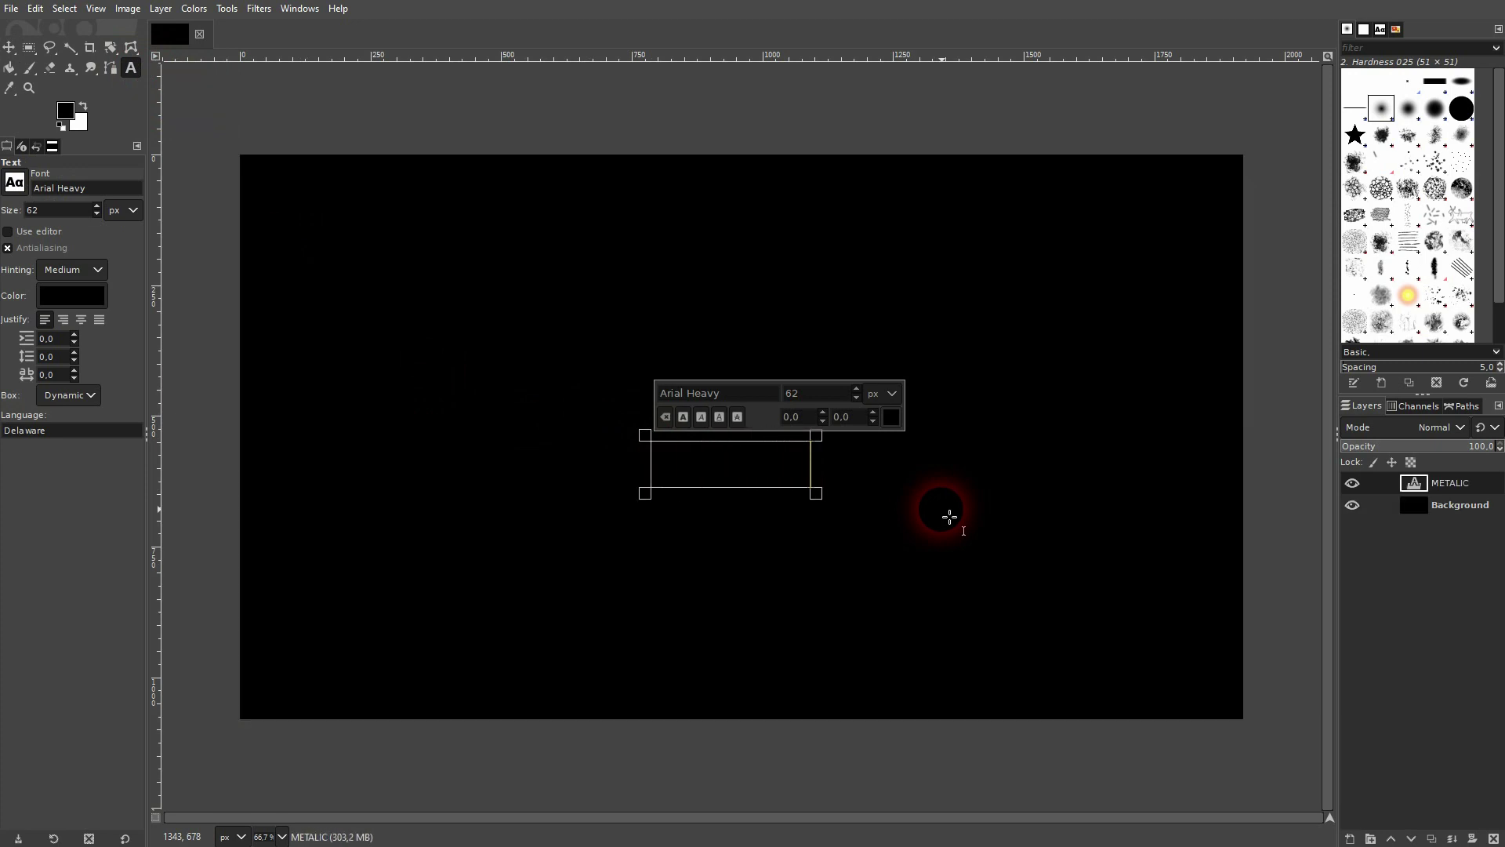
{"action": "key", "text": "ctrl+a"}
{"action": "left_click", "coordinate": [891, 418]}
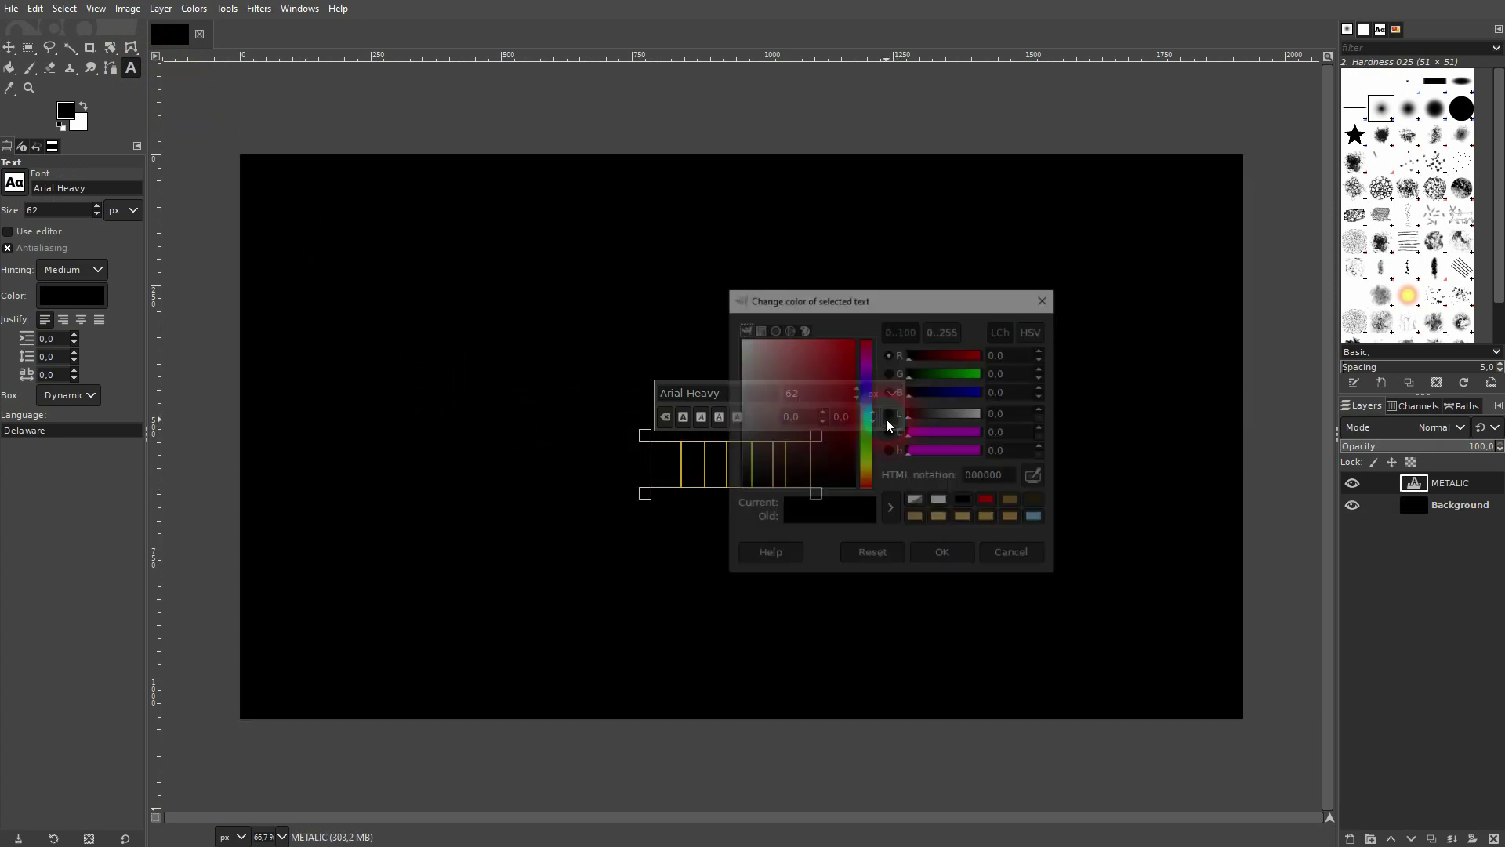
{"action": "left_click", "coordinate": [795, 432]}
{"action": "left_click", "coordinate": [741, 341]}
{"action": "left_click", "coordinate": [944, 555]}
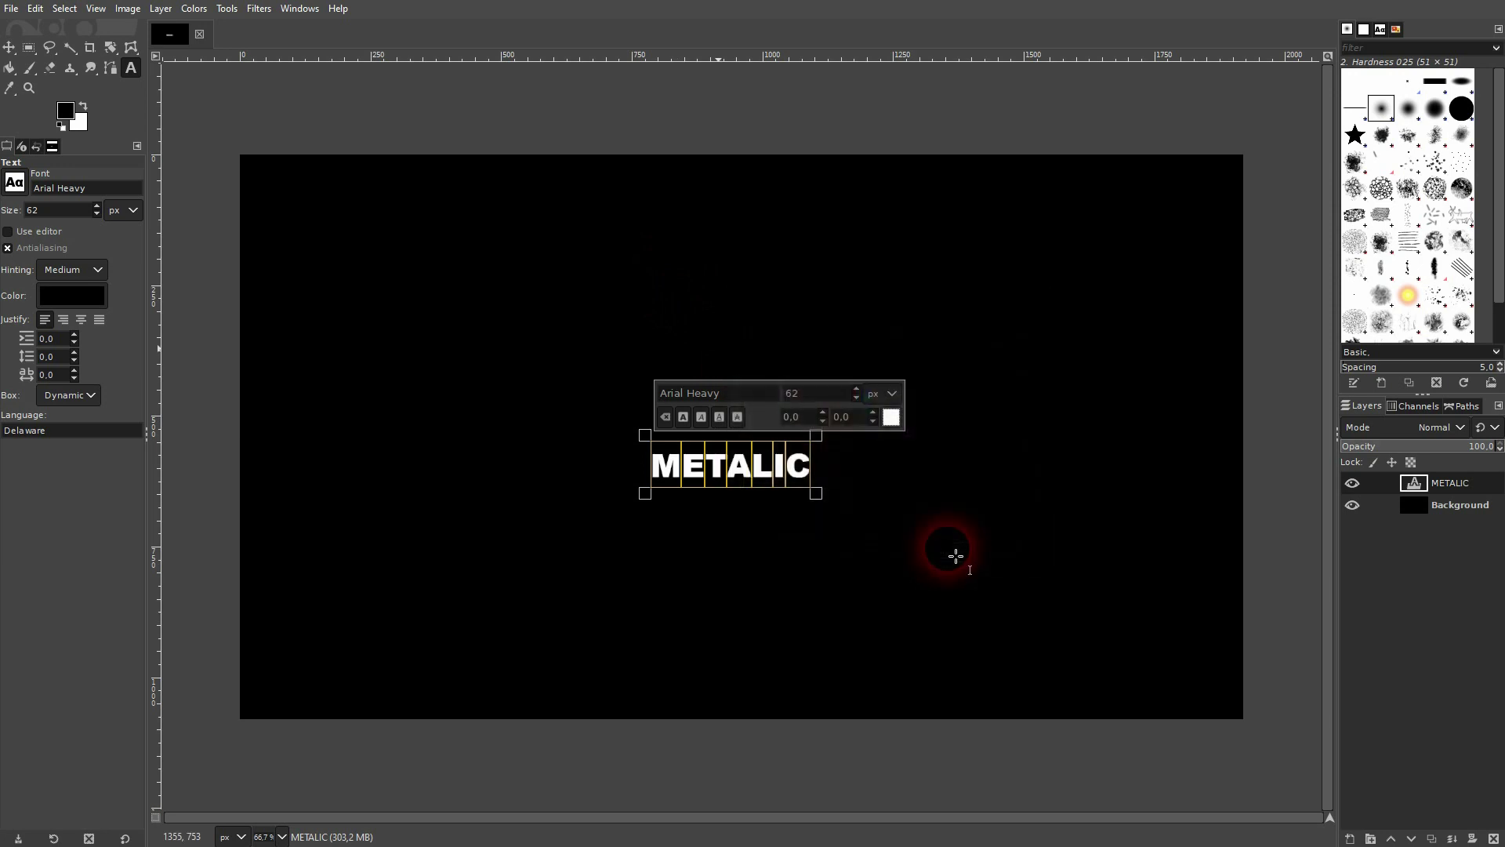
Enlarge the METALIC text from 62 px to 350 px
{"action": "left_click", "coordinate": [820, 384]}
{"action": "left_click_drag", "start_coordinate": [827, 406], "coordinate": [771, 402]}
{"action": "type", "text": "350"}
{"action": "key", "text": "Return"}
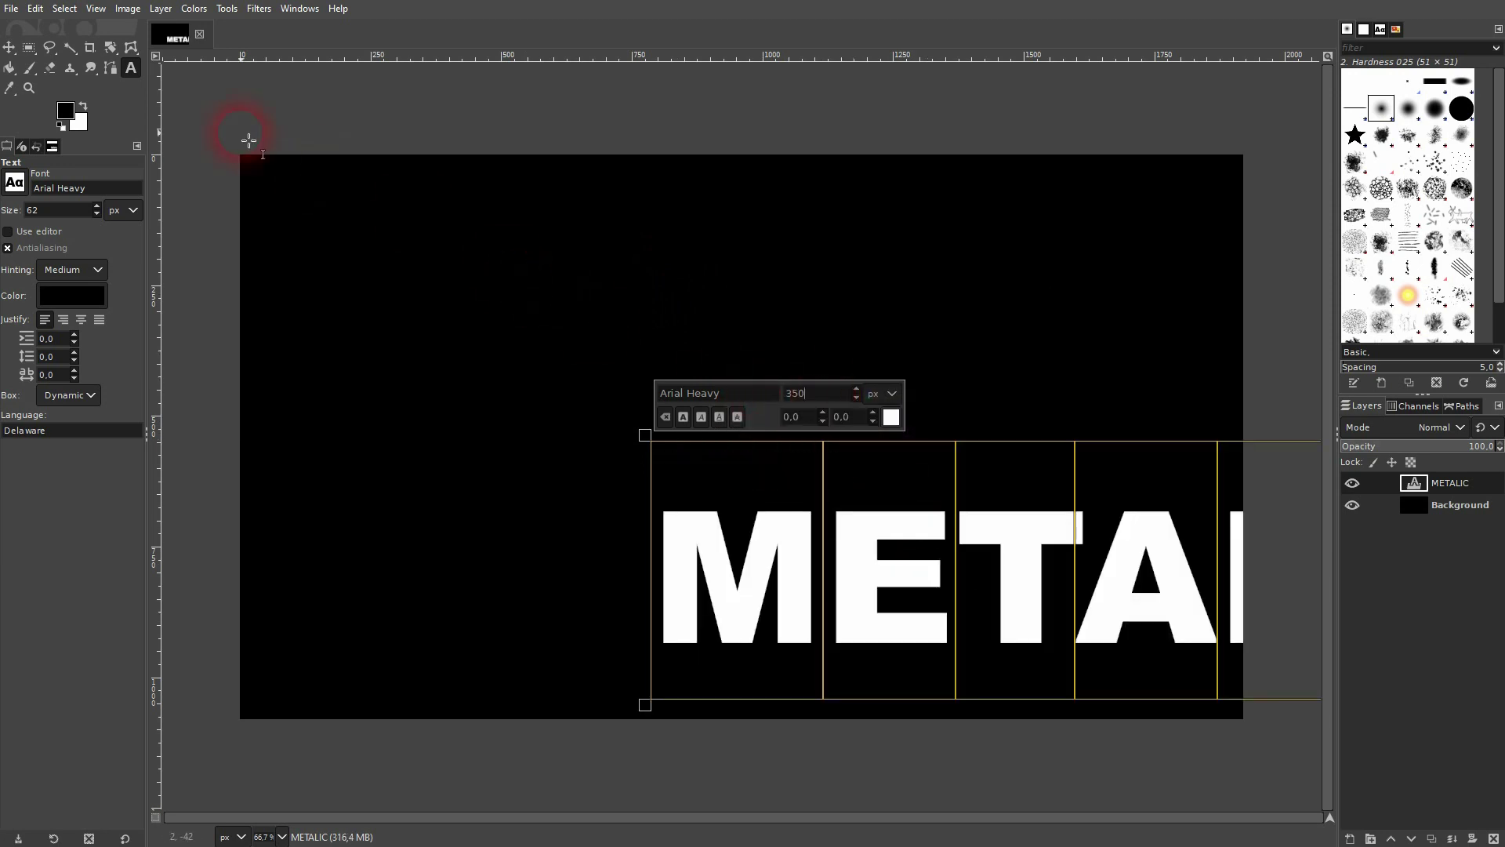
{"action": "left_click_drag", "start_coordinate": [740, 402], "coordinate": [649, 393]}
Move the METALIC text into full view, then align it to the image's horizontal and vertical centre
{"action": "left_click", "coordinate": [12, 47]}
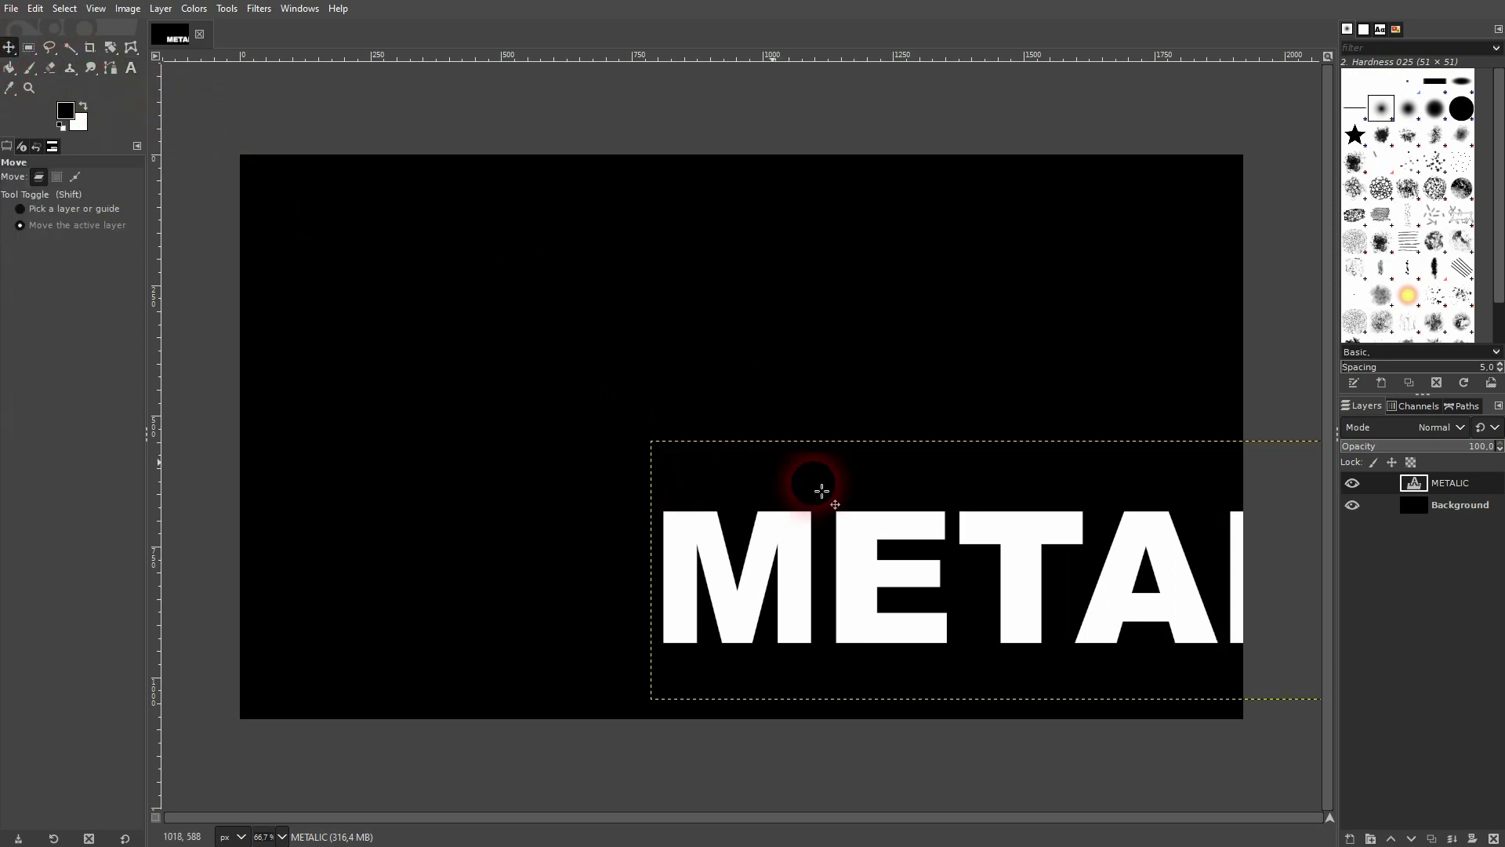
{"action": "left_click_drag", "start_coordinate": [1039, 592], "coordinate": [645, 453]}
{"action": "left_click_drag", "start_coordinate": [13, 45], "coordinate": [47, 67]}
{"action": "left_click", "coordinate": [387, 410]}
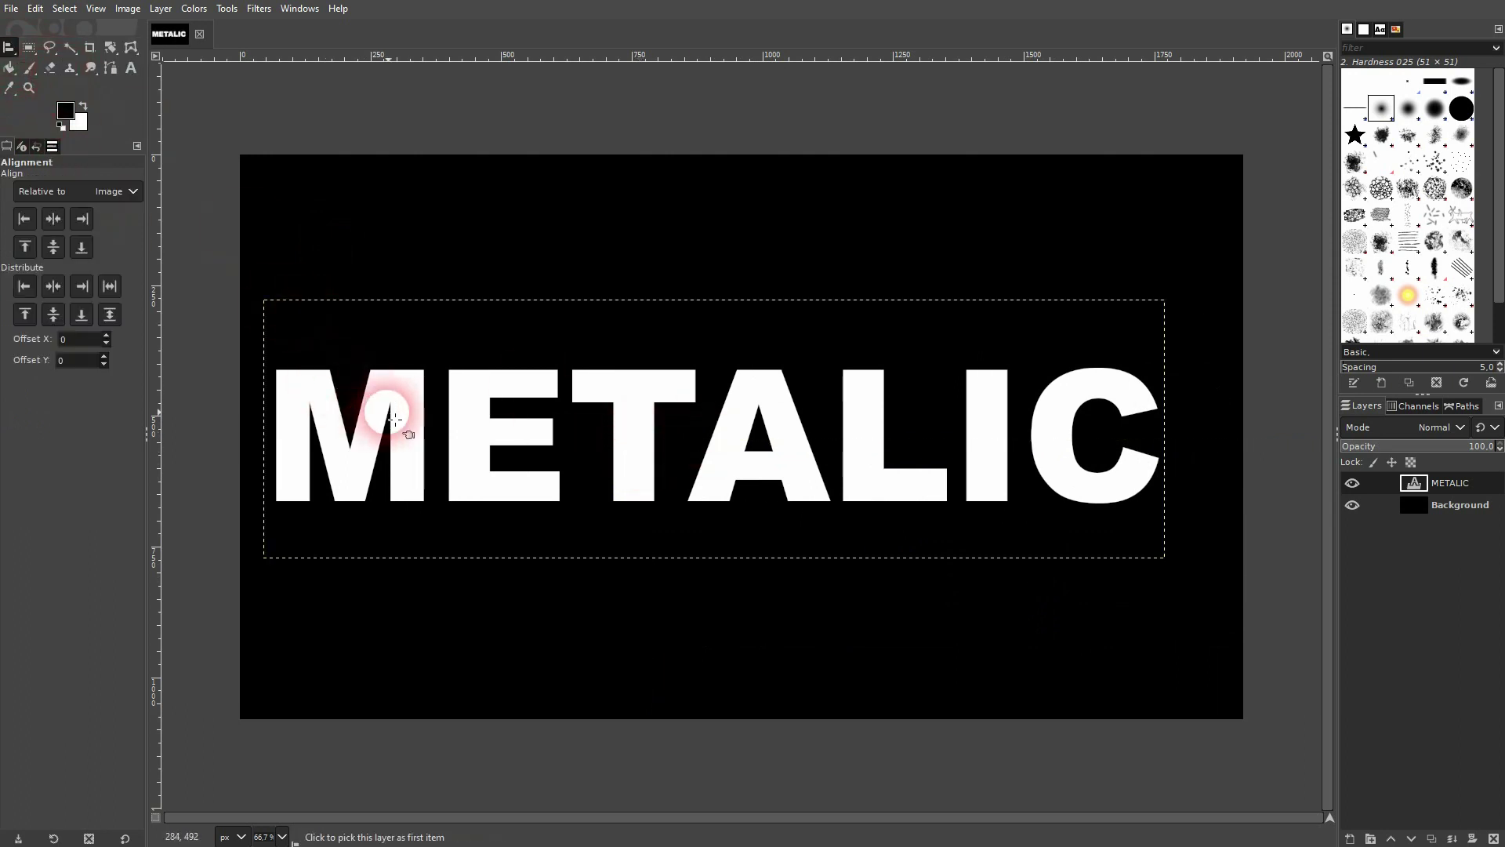
{"action": "left_click", "coordinate": [57, 222]}
{"action": "left_click", "coordinate": [55, 248]}
{"action": "left_click_drag", "start_coordinate": [8, 48], "coordinate": [33, 67]}
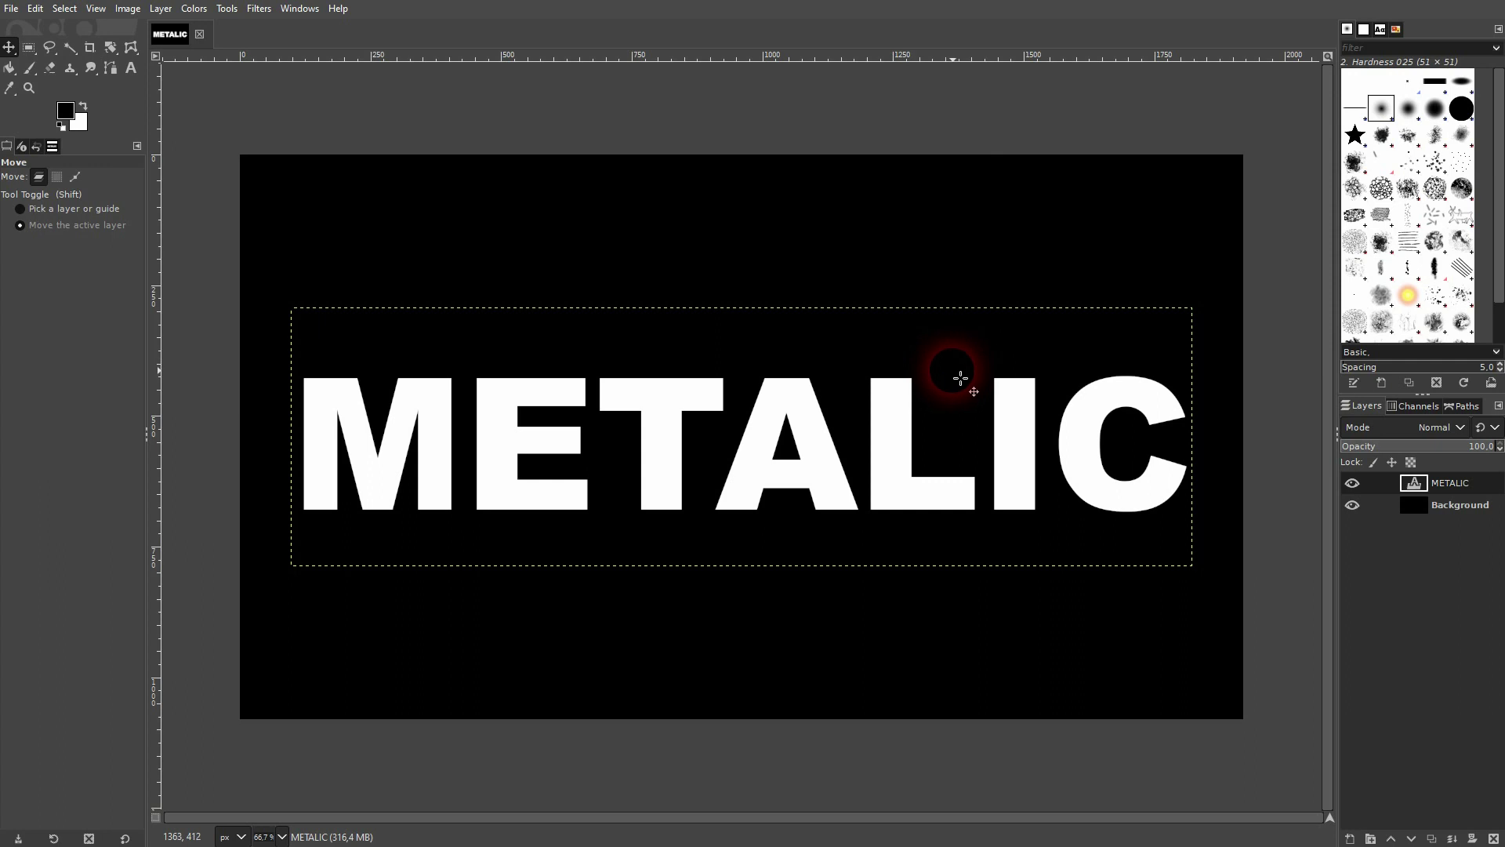
Use Alpha to Selection on METALIC, add a transparent layer, and hide the text layer
{"action": "right_click", "coordinate": [1447, 486]}
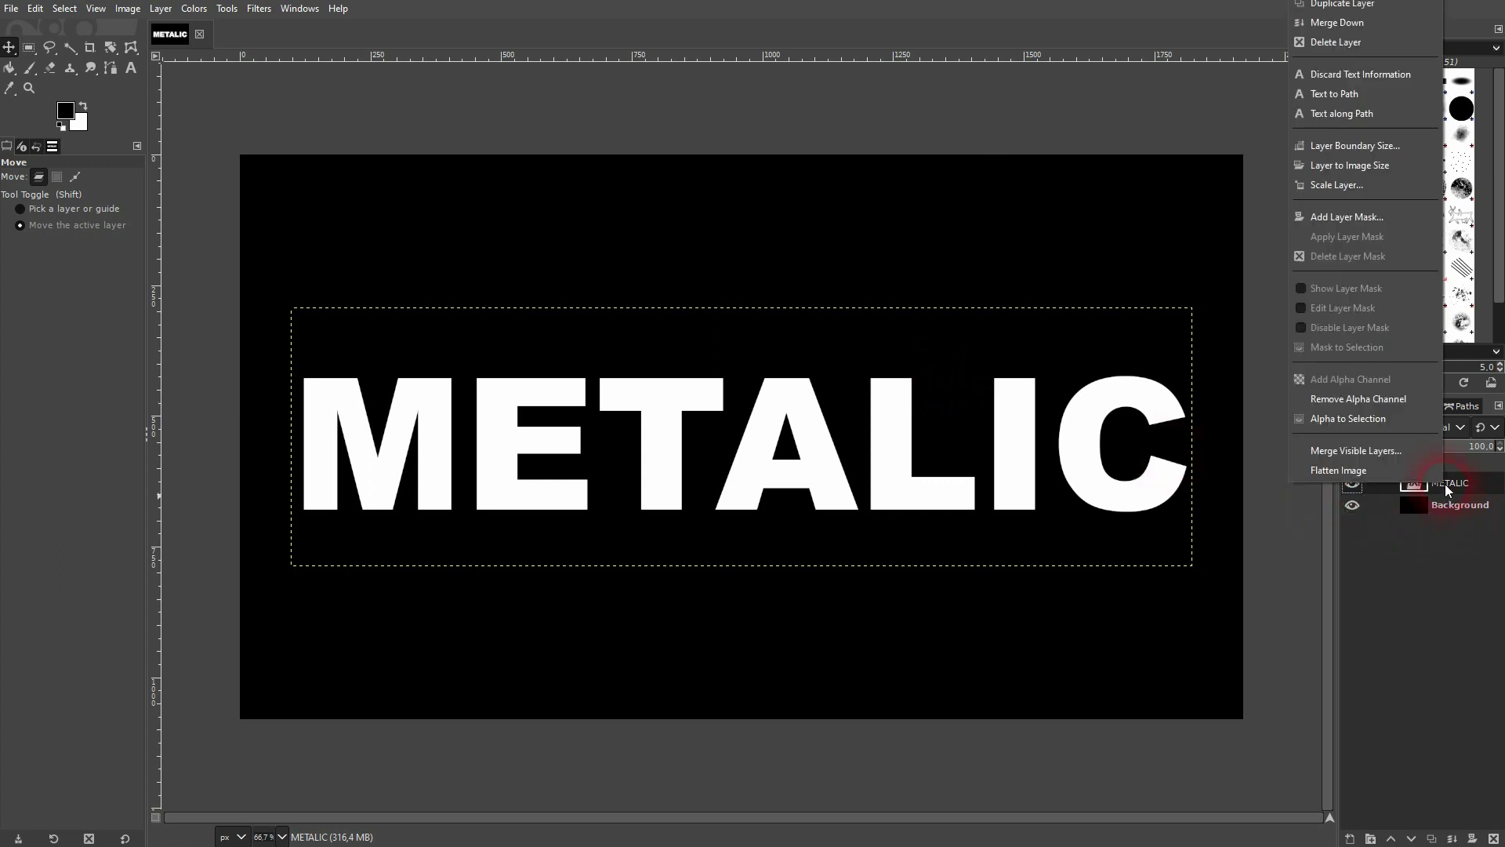
{"action": "left_click", "coordinate": [1372, 417]}
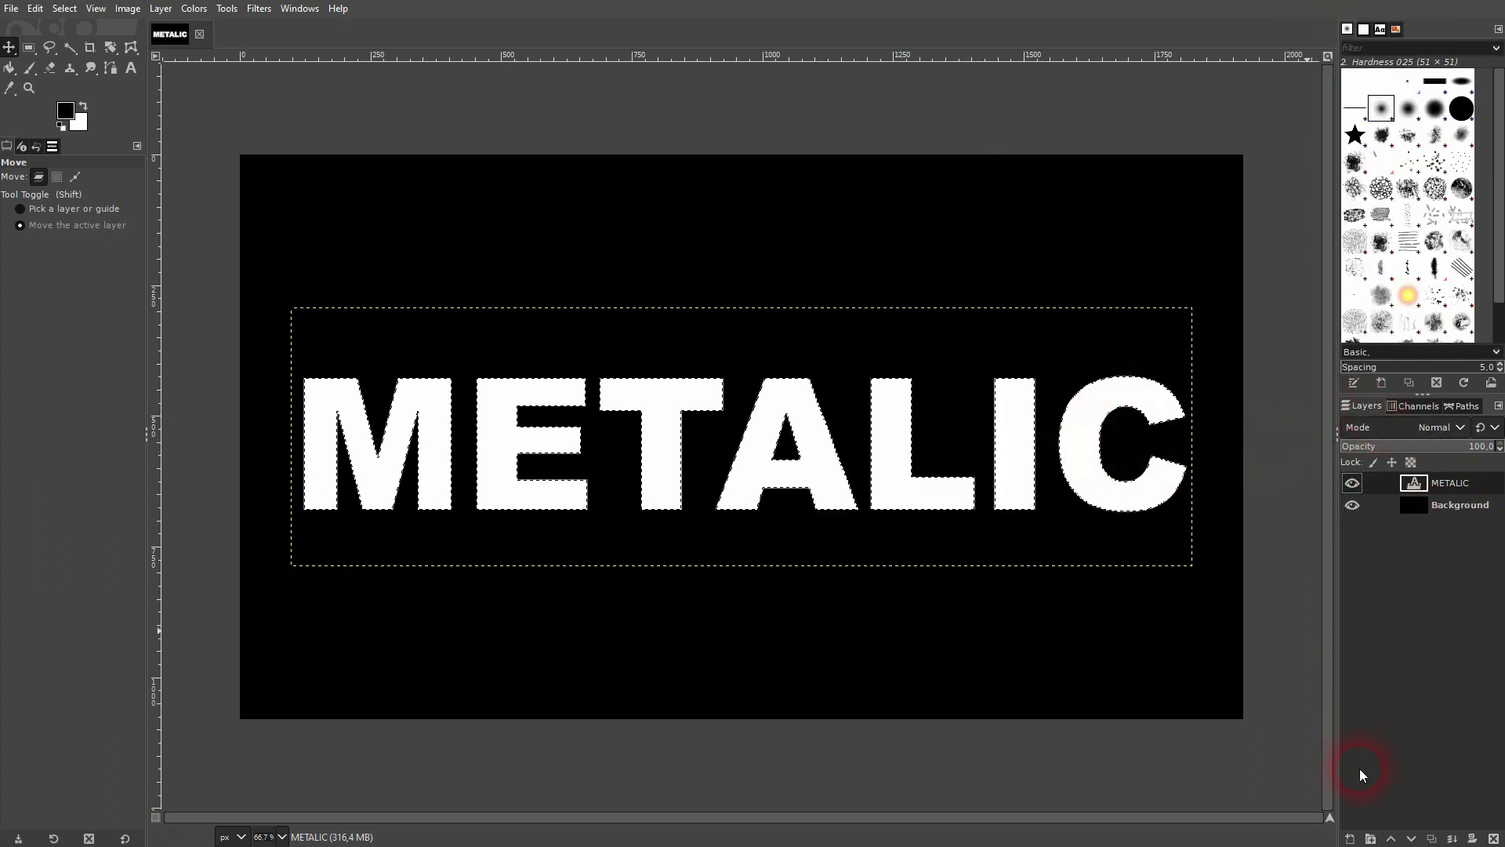
{"action": "left_click", "coordinate": [1352, 837]}
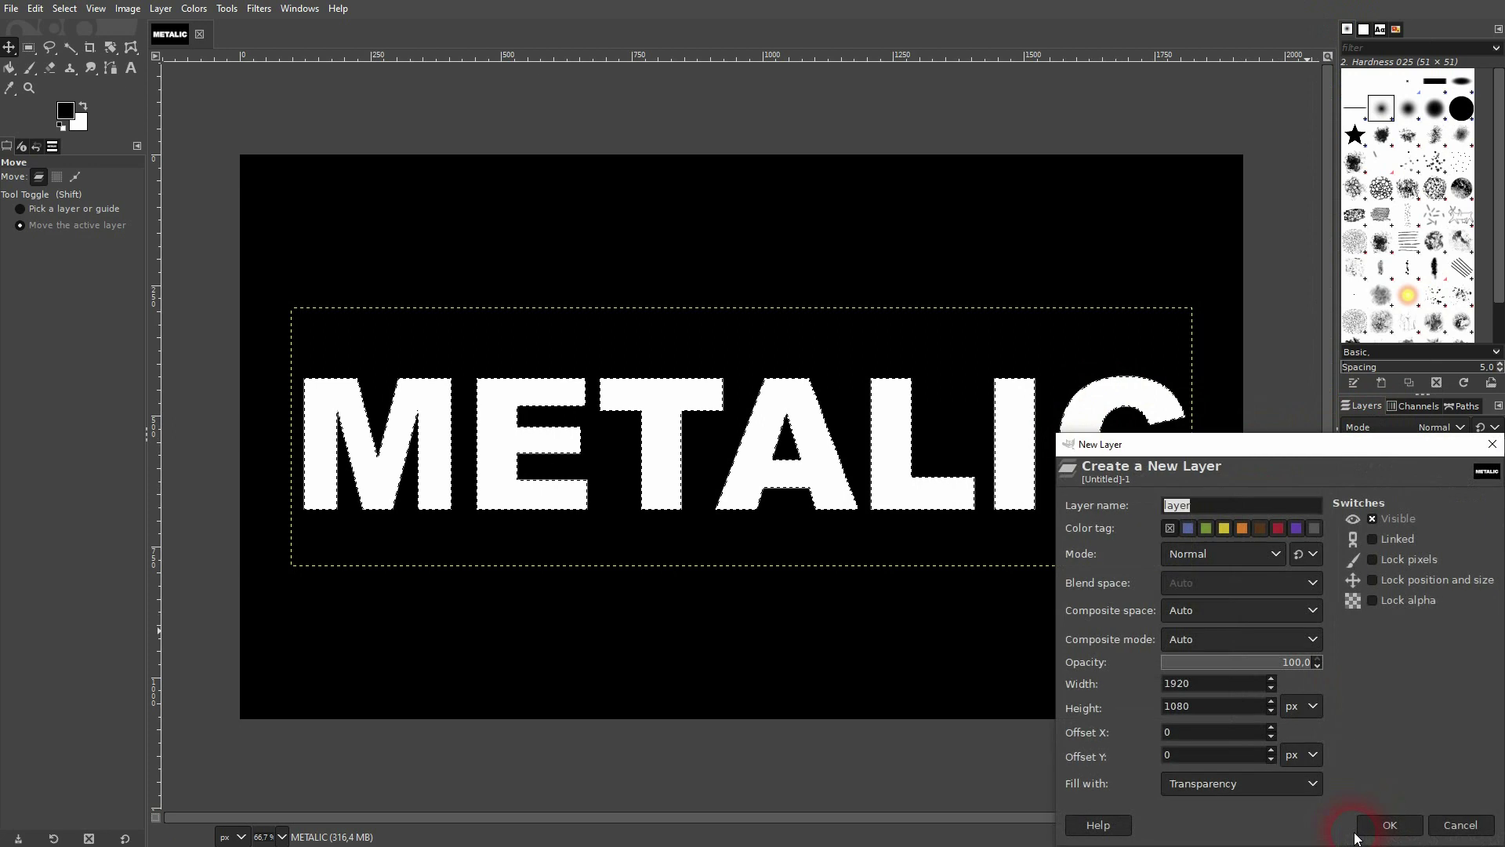
{"action": "left_click", "coordinate": [1224, 785]}
{"action": "left_click", "coordinate": [1225, 751]}
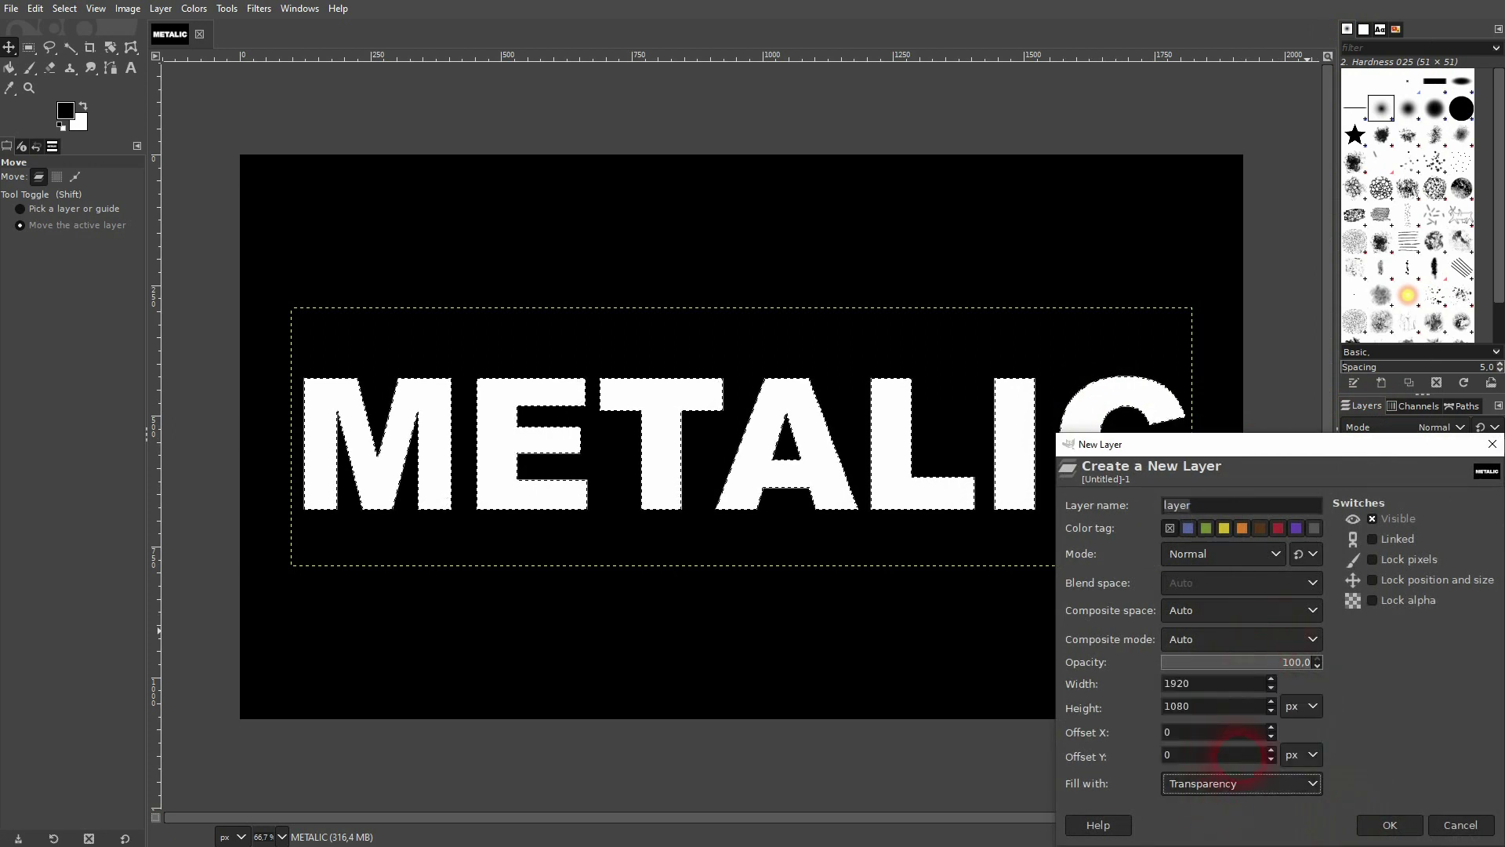
{"action": "left_click", "coordinate": [1386, 824]}
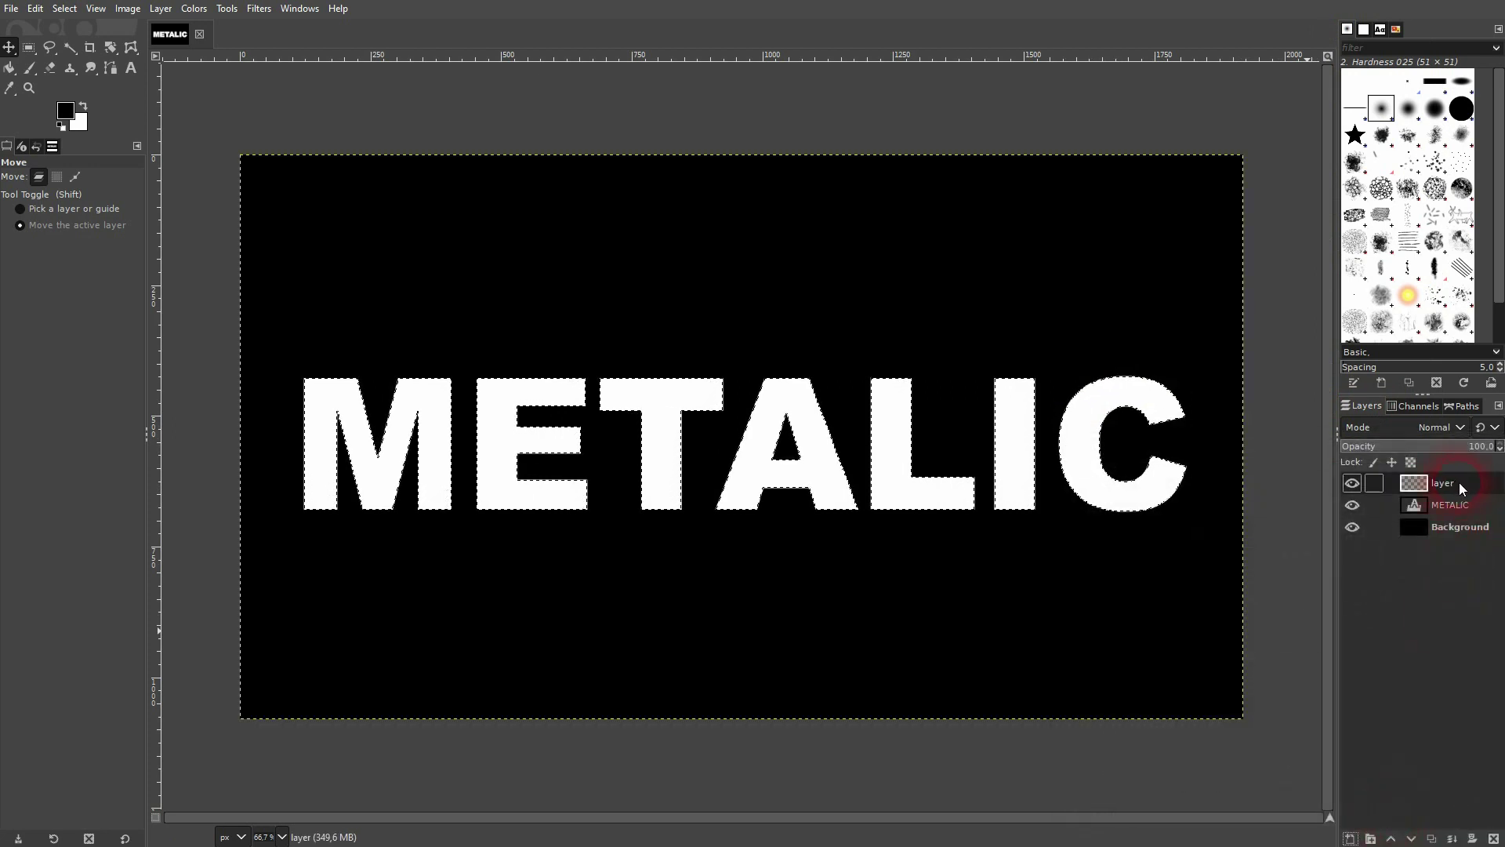
{"action": "left_click", "coordinate": [1353, 505]}
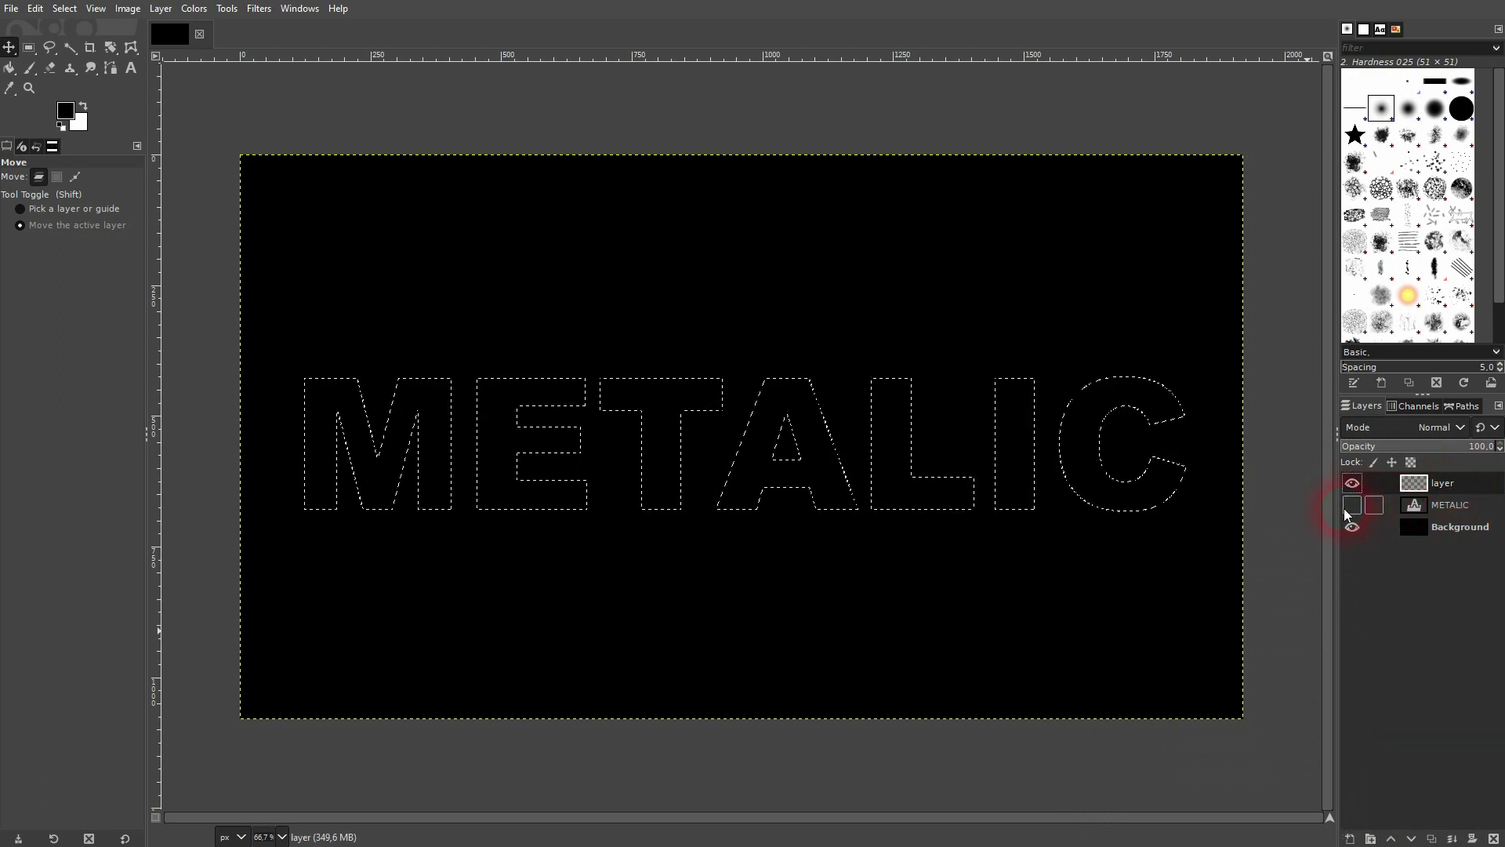
{"action": "left_click", "coordinate": [1439, 482]}
With the Gradient tool, set foreground to d4d4d4 and background to 262626
{"action": "left_click_drag", "start_coordinate": [9, 68], "coordinate": [77, 96]}
{"action": "key", "text": "d"}
{"action": "left_click", "coordinate": [15, 225]}
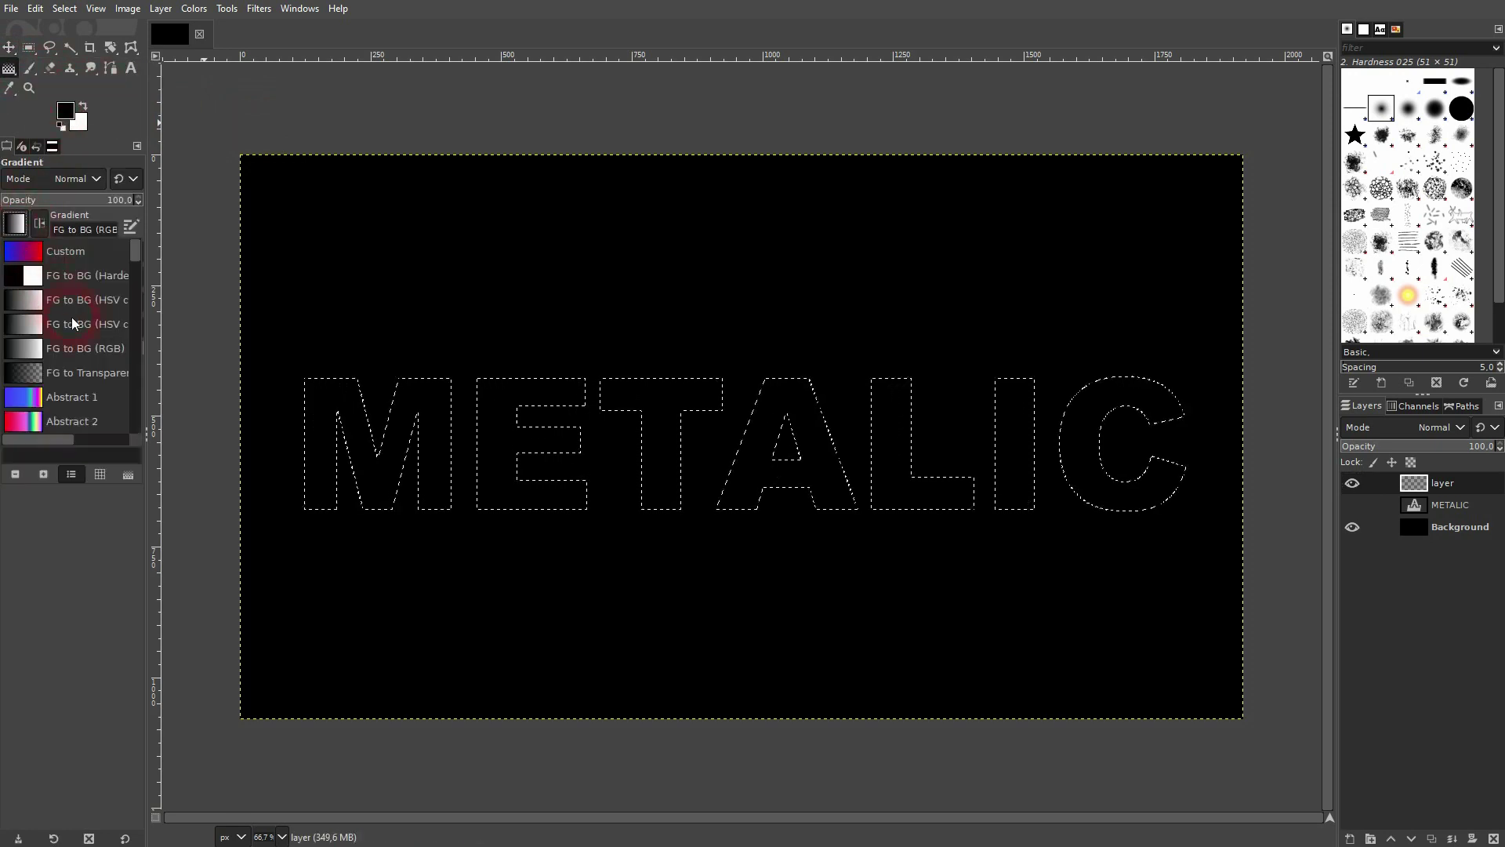
{"action": "left_click", "coordinate": [14, 227]}
{"action": "left_click", "coordinate": [64, 112]}
{"action": "mouse_move", "coordinate": [249, 223]}
{"action": "left_mouse_down"}
{"action": "mouse_move", "coordinate": [190, 191]}
{"action": "mouse_move", "coordinate": [181, 213]}
{"action": "left_mouse_up"}
{"action": "left_click", "coordinate": [401, 404]}
{"action": "left_click", "coordinate": [87, 116]}
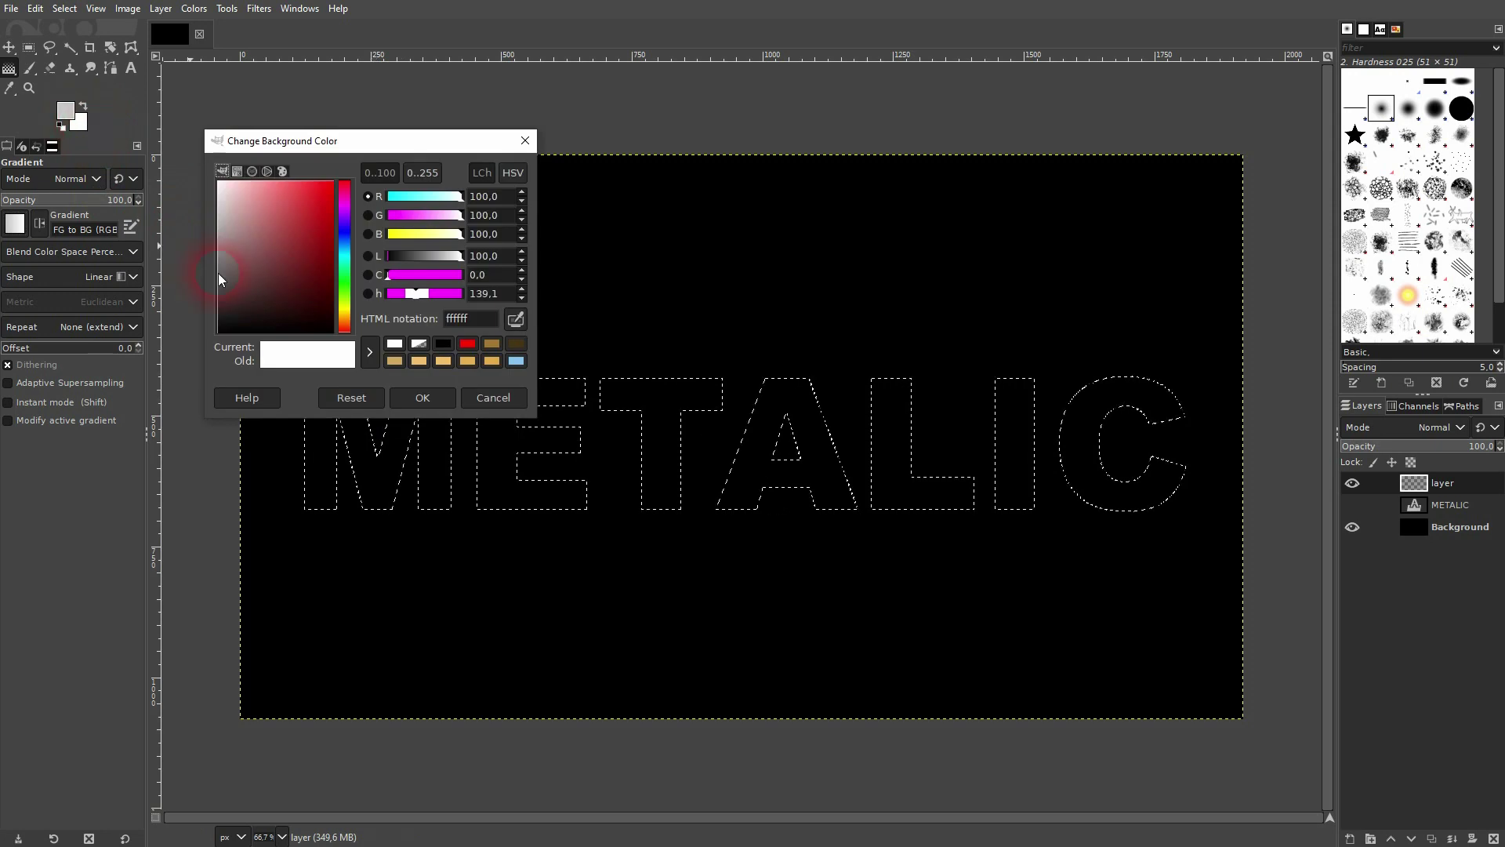
{"action": "left_click_drag", "start_coordinate": [219, 275], "coordinate": [194, 301]}
{"action": "left_click", "coordinate": [416, 397]}
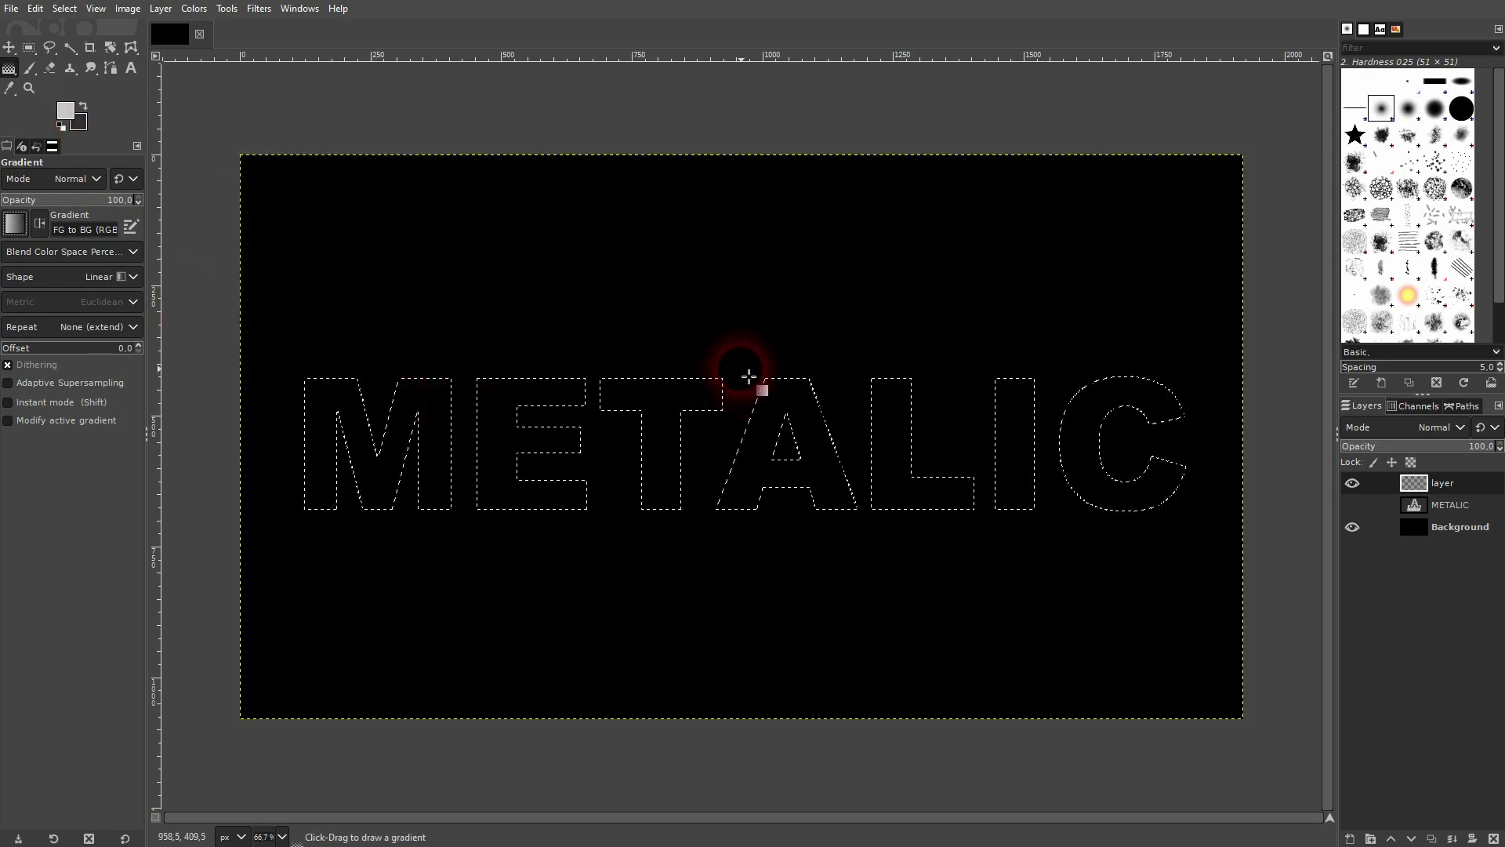
Draw a vertical FG-to-BG gradient down through the letters, adjusting its start point
{"action": "left_click_drag", "start_coordinate": [740, 369], "coordinate": [747, 516]}
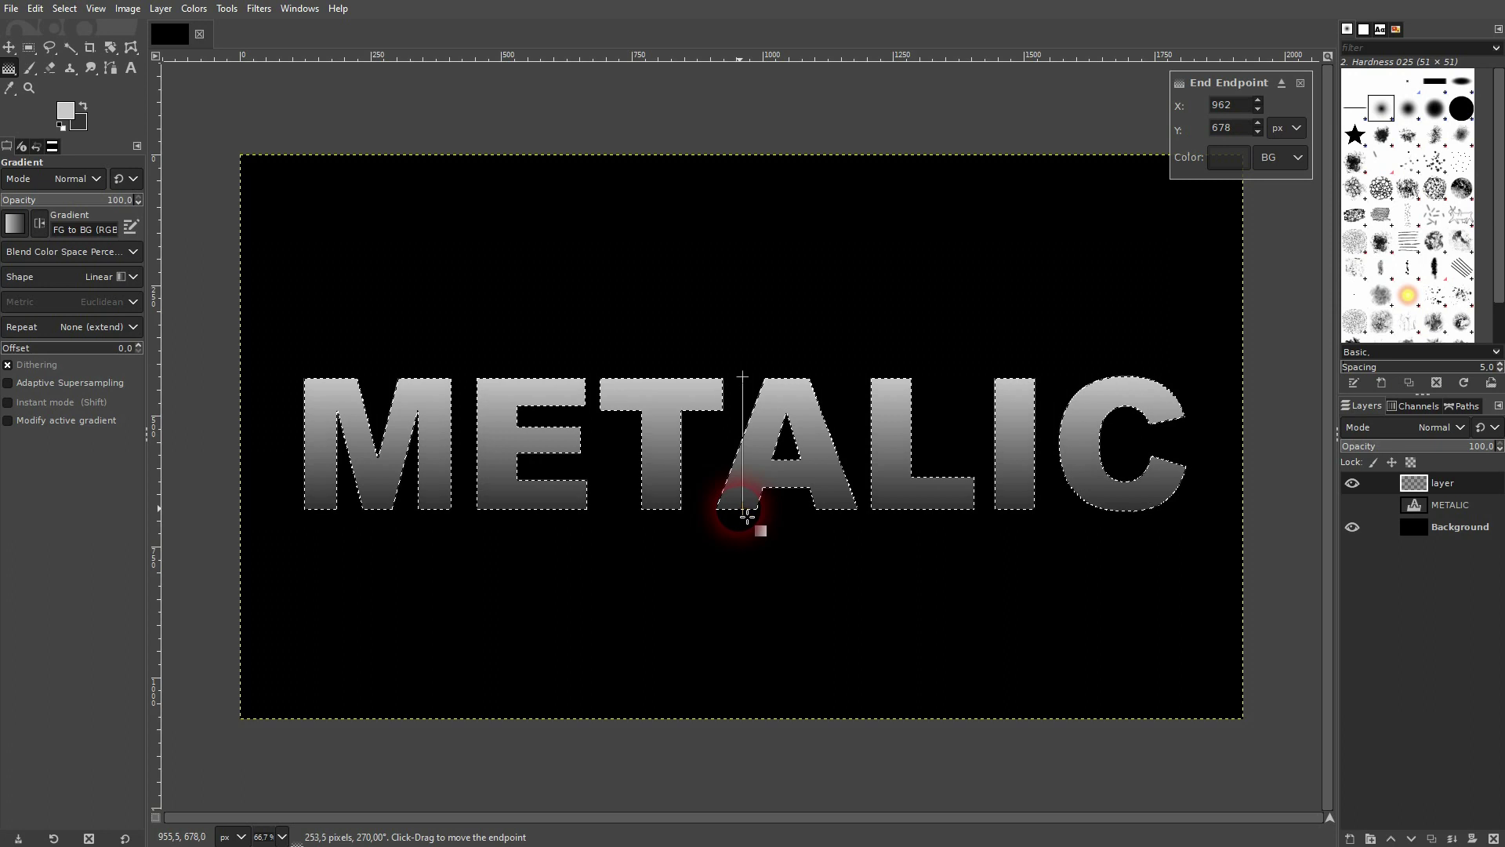
{"action": "left_click_drag", "start_coordinate": [743, 379], "coordinate": [743, 404]}
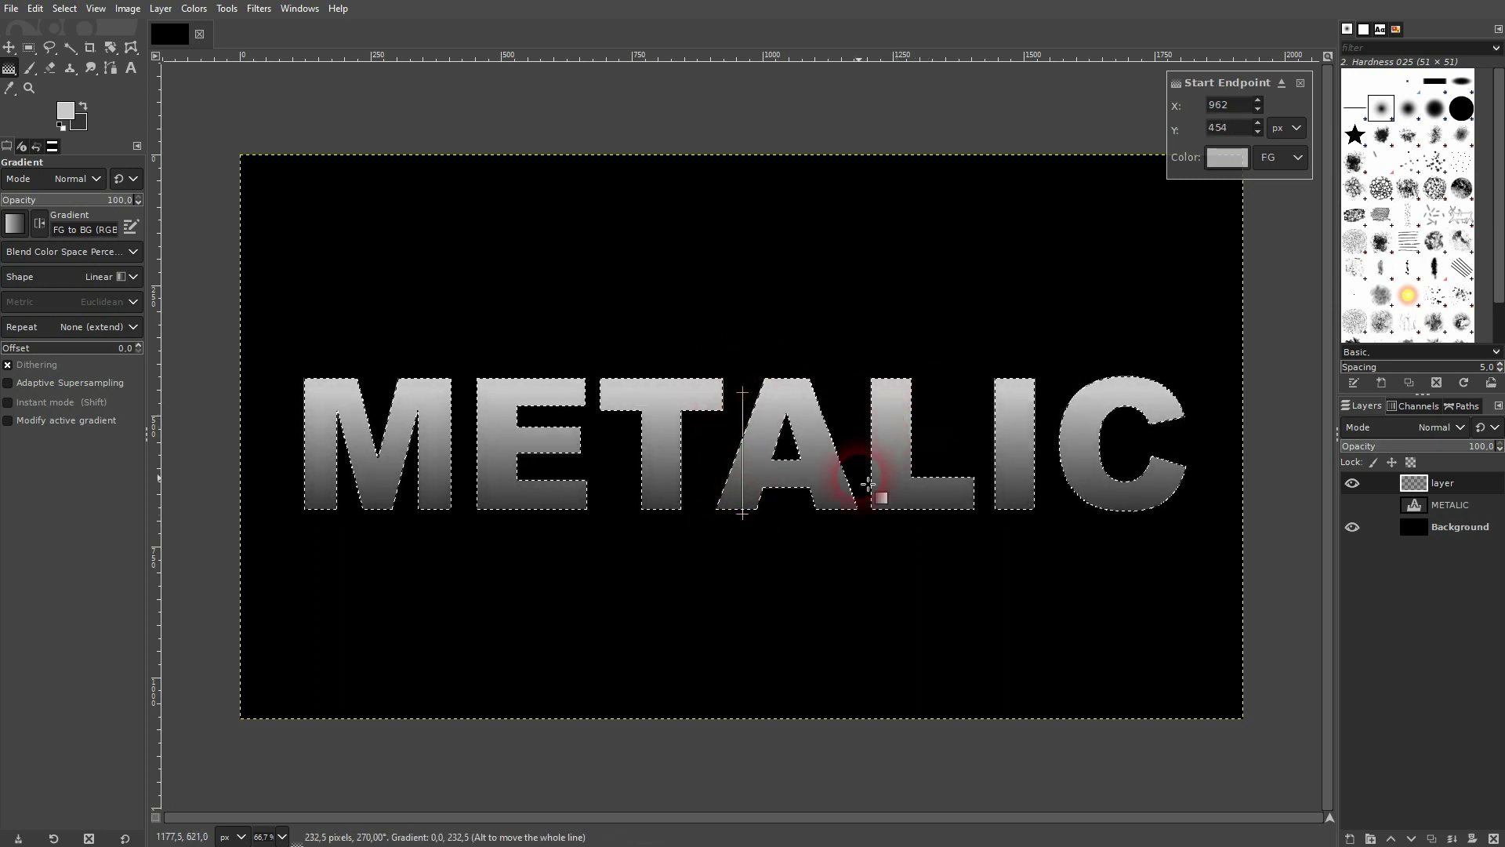
{"action": "left_click", "coordinate": [755, 520]}
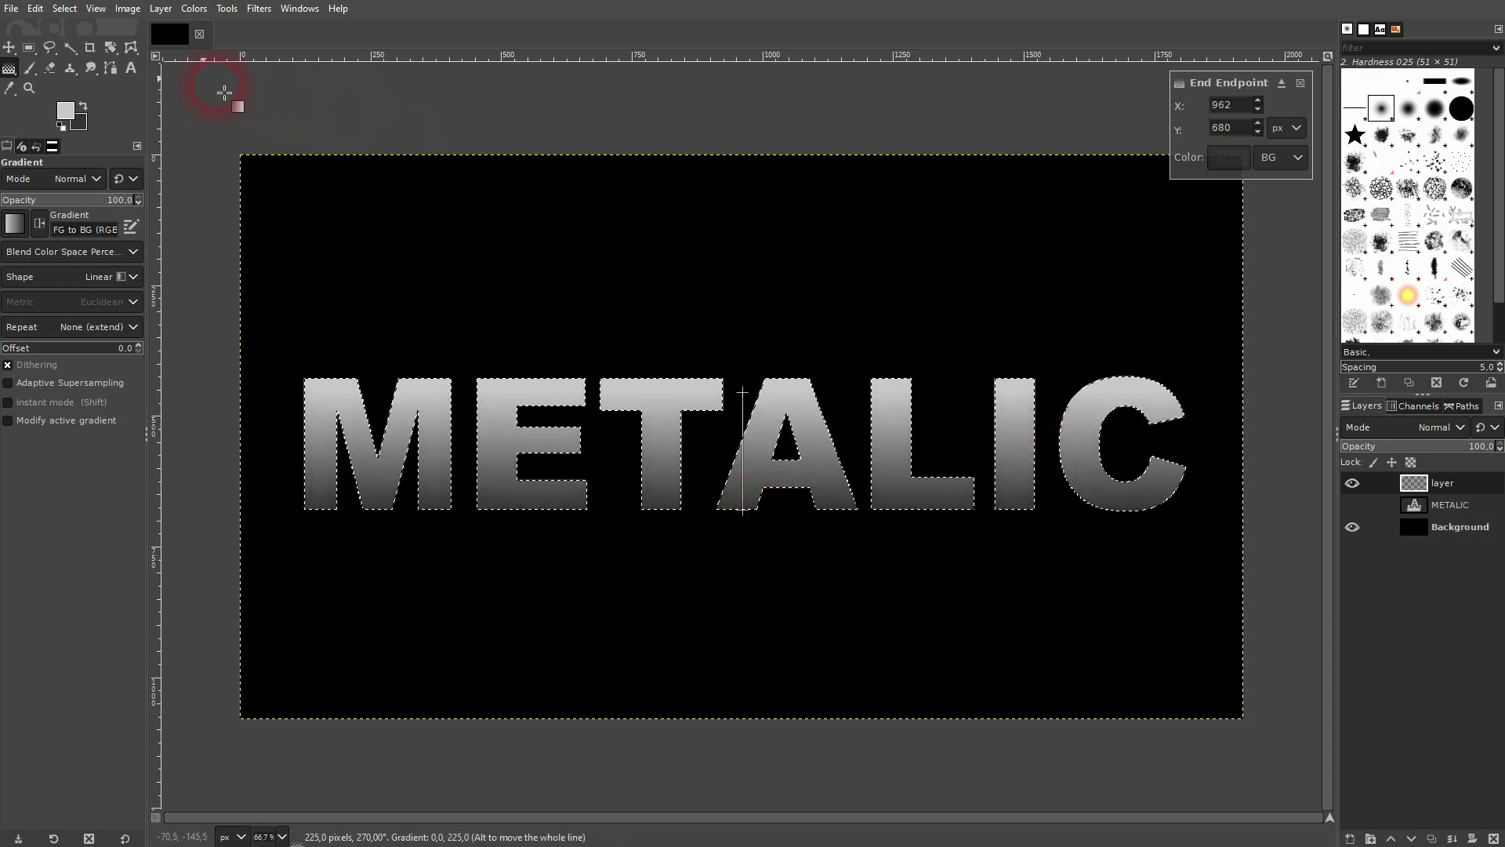
{"action": "left_click", "coordinate": [9, 47]}
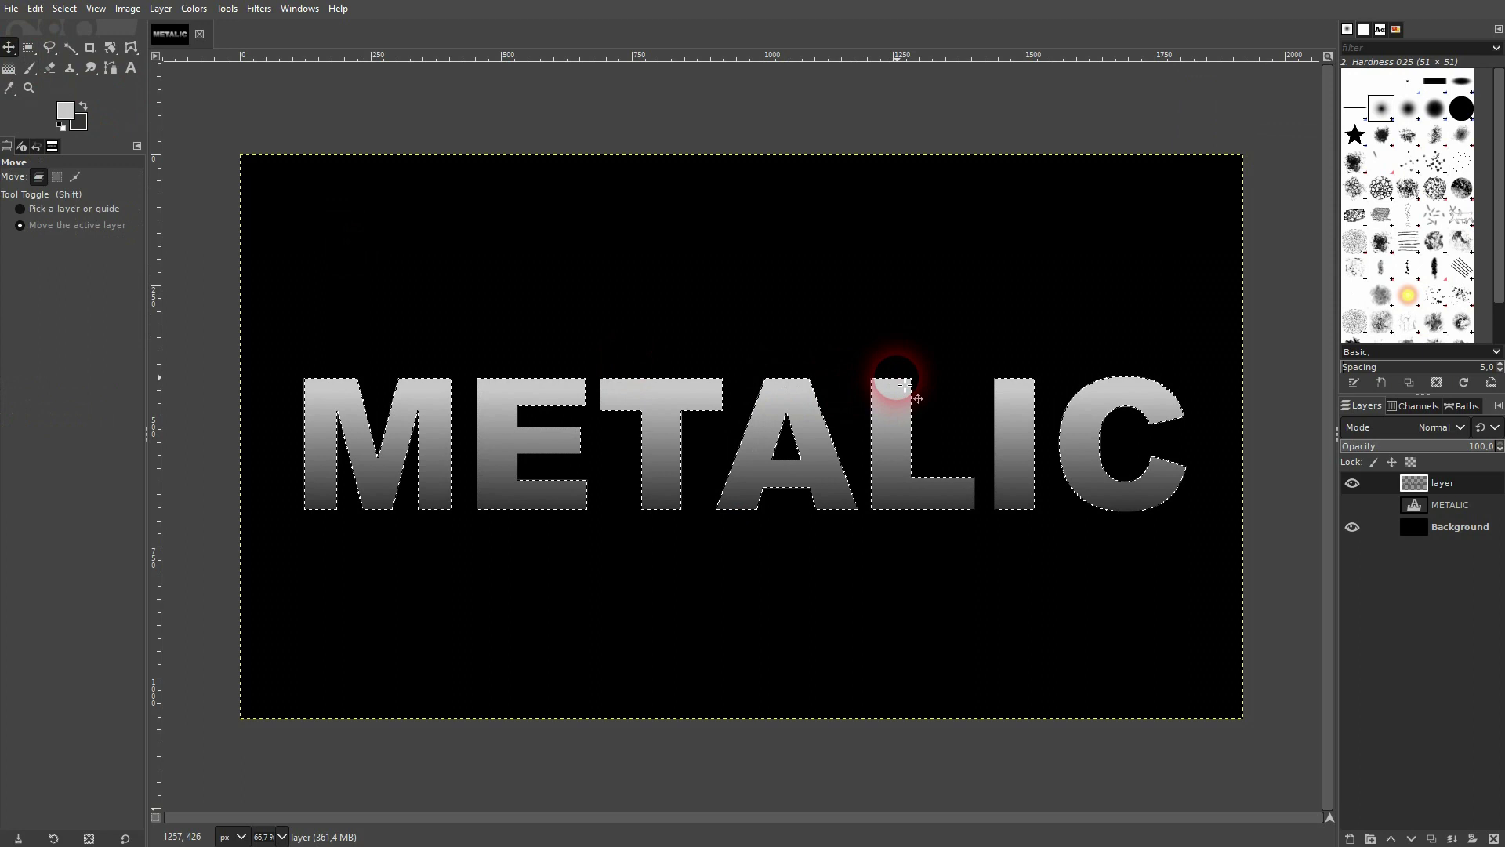
Apply Select > None to drop the selection around the letters
{"action": "left_click", "coordinate": [64, 8]}
{"action": "left_click", "coordinate": [78, 44]}
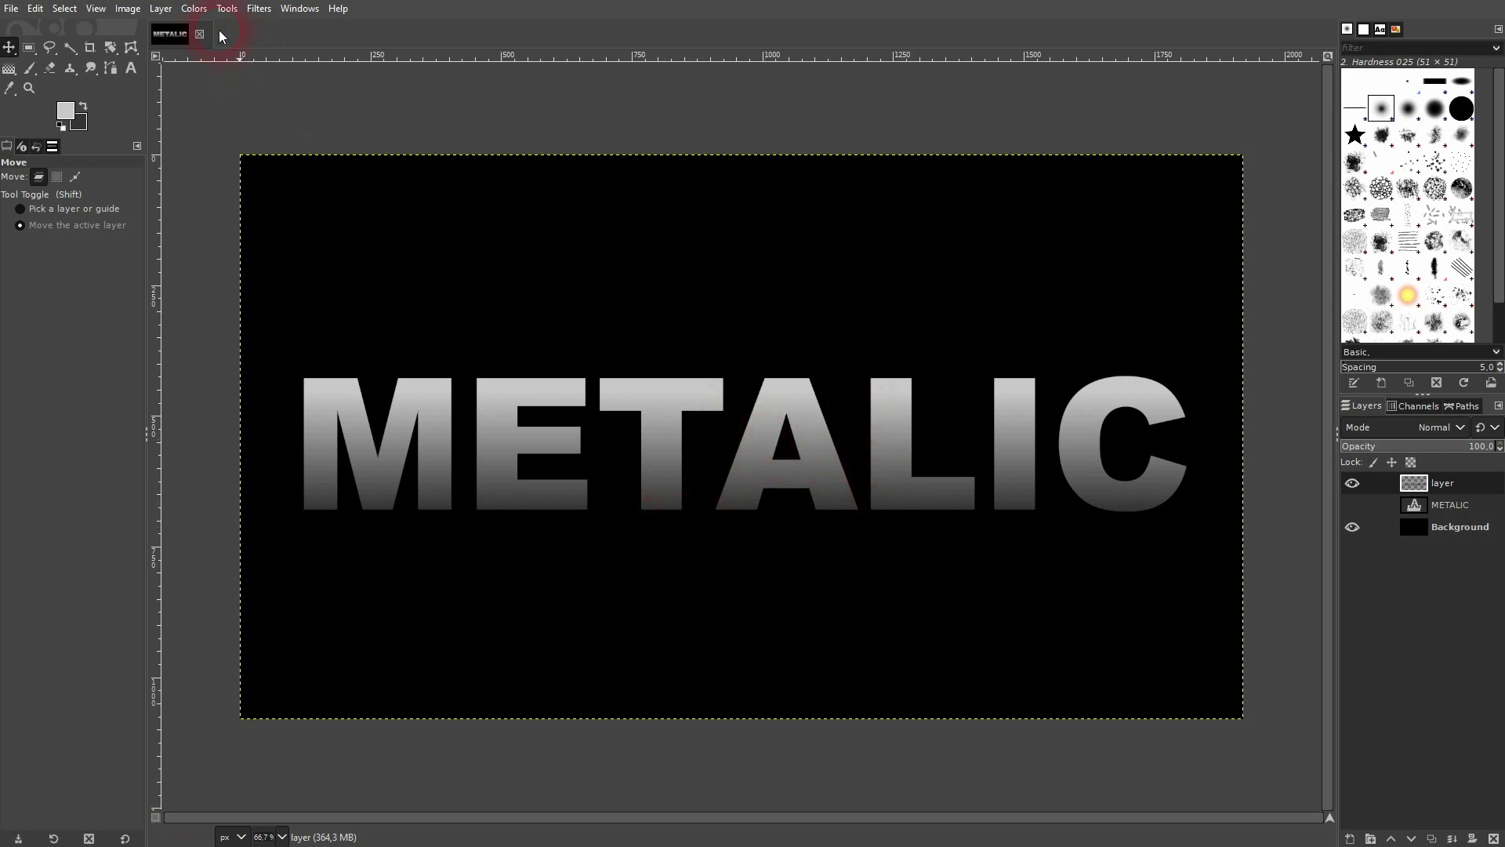
{"action": "left_click", "coordinate": [196, 9]}
In Curves, turn off the preview and raise the darkest output level to about 61
{"action": "left_click", "coordinate": [235, 210]}
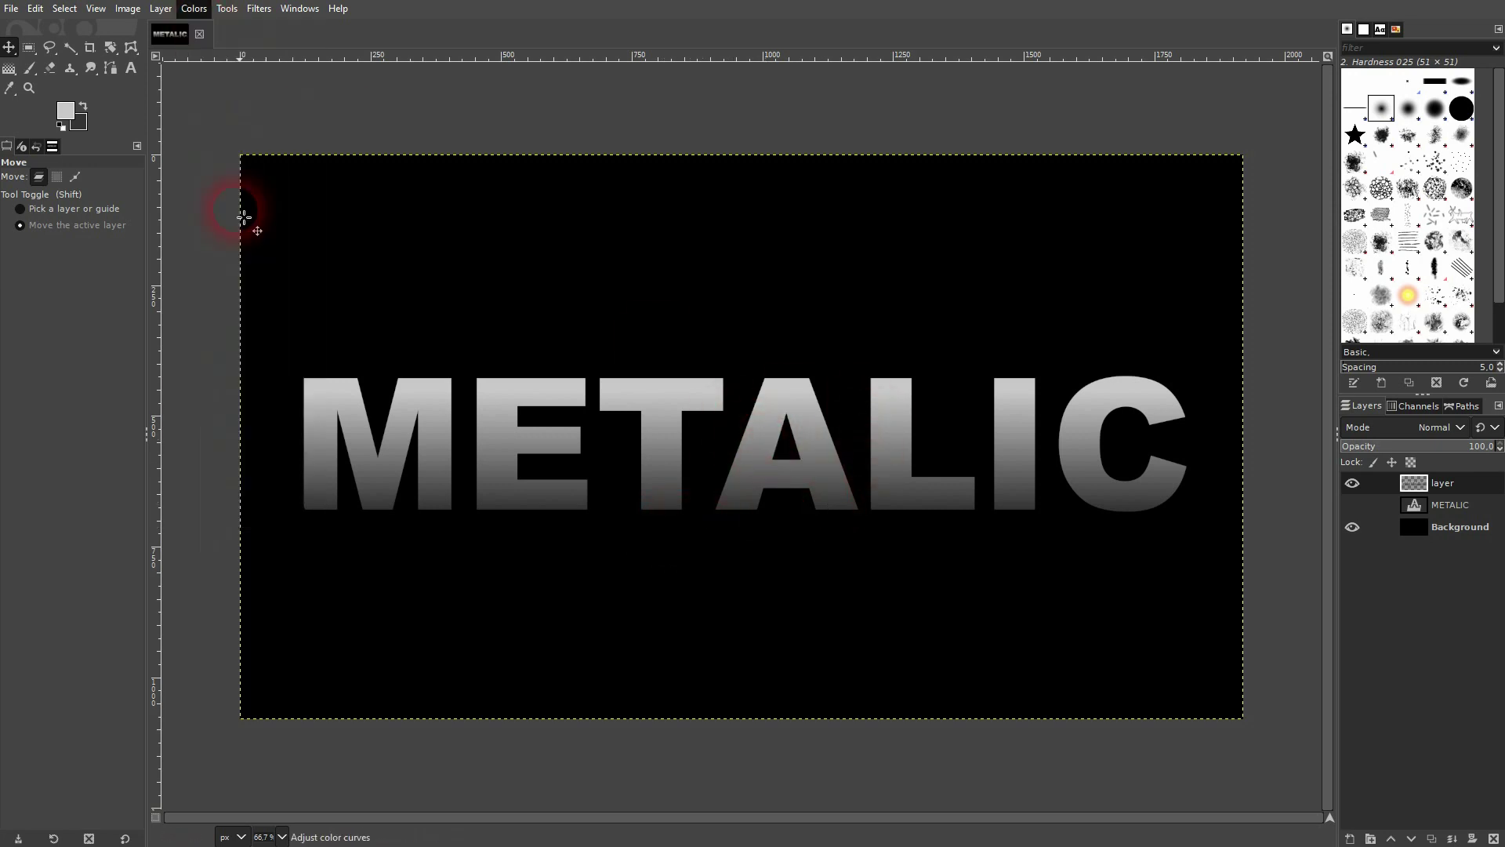
{"action": "left_click_drag", "start_coordinate": [314, 53], "coordinate": [160, 29]}
{"action": "left_click", "coordinate": [55, 436]}
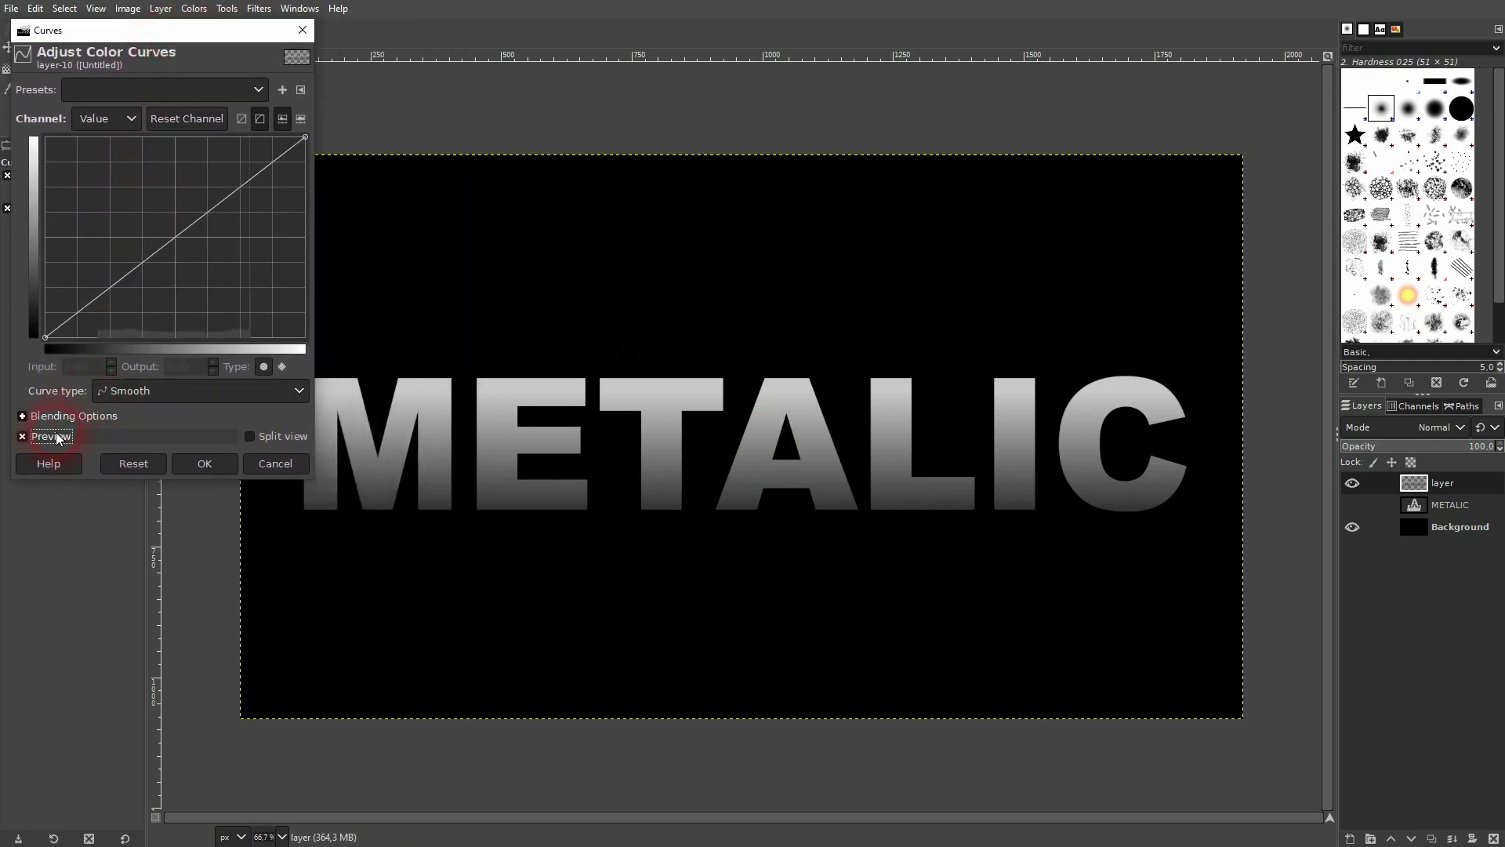
{"action": "left_click_drag", "start_coordinate": [47, 337], "coordinate": [41, 224]}
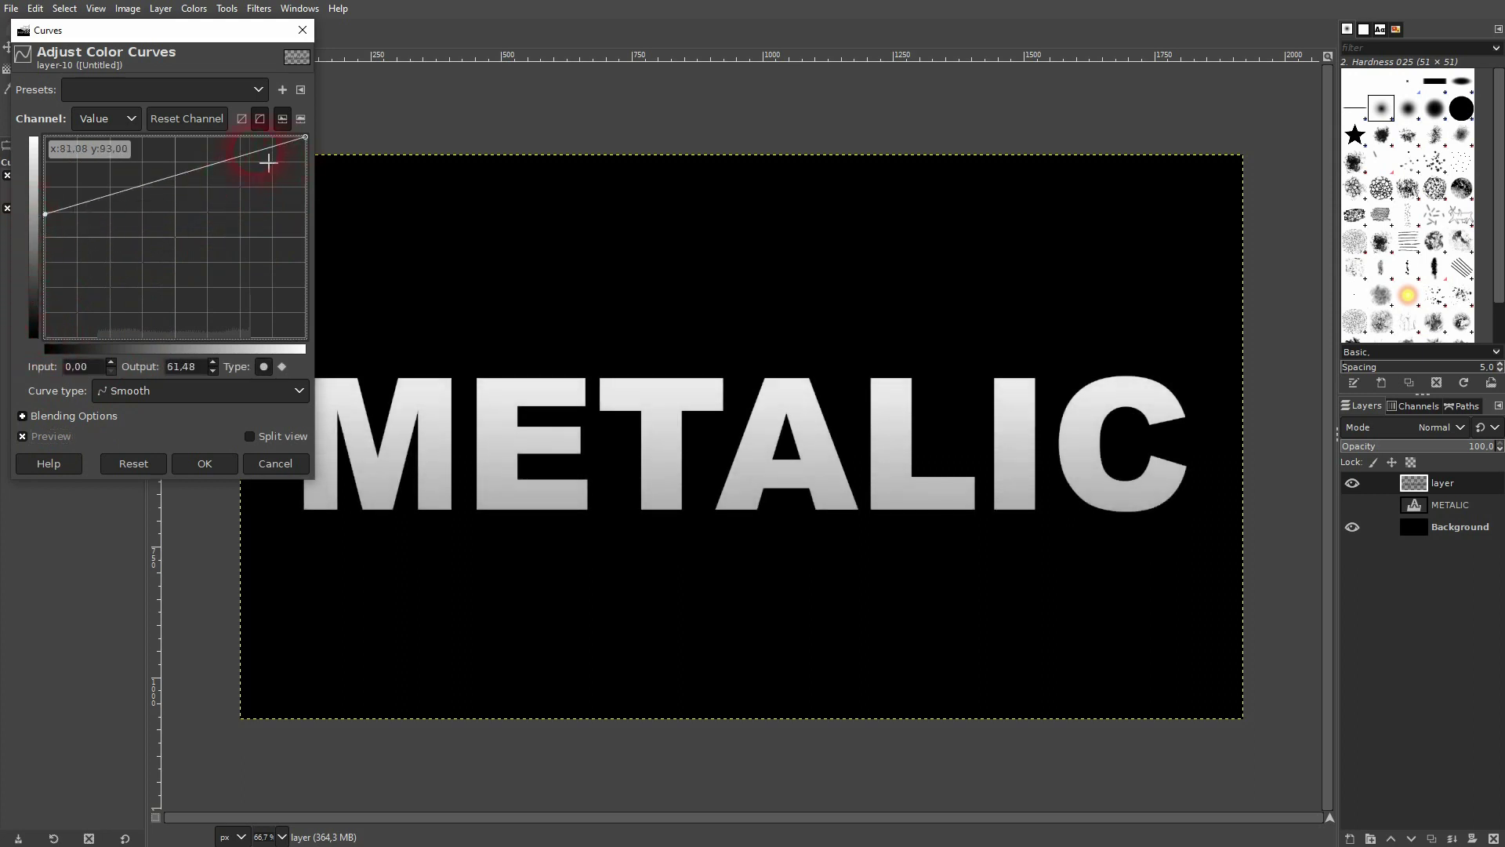
Drag Value curve points into a wavy zig-zag of alternating peaks and valleys
{"action": "left_click_drag", "start_coordinate": [255, 151], "coordinate": [107, 146]}
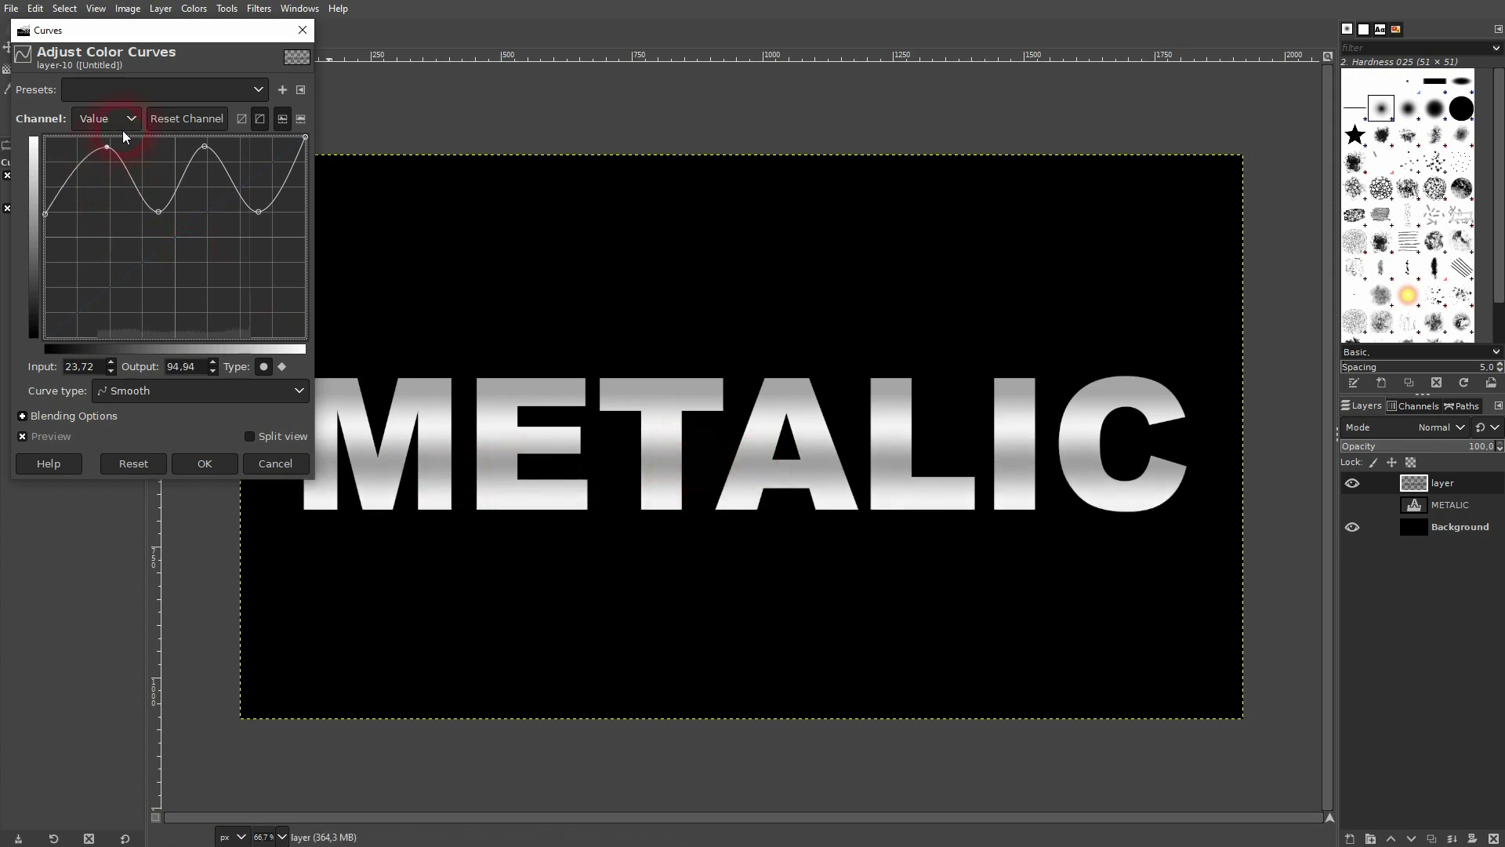
{"action": "left_click_drag", "start_coordinate": [108, 162], "coordinate": [174, 209]}
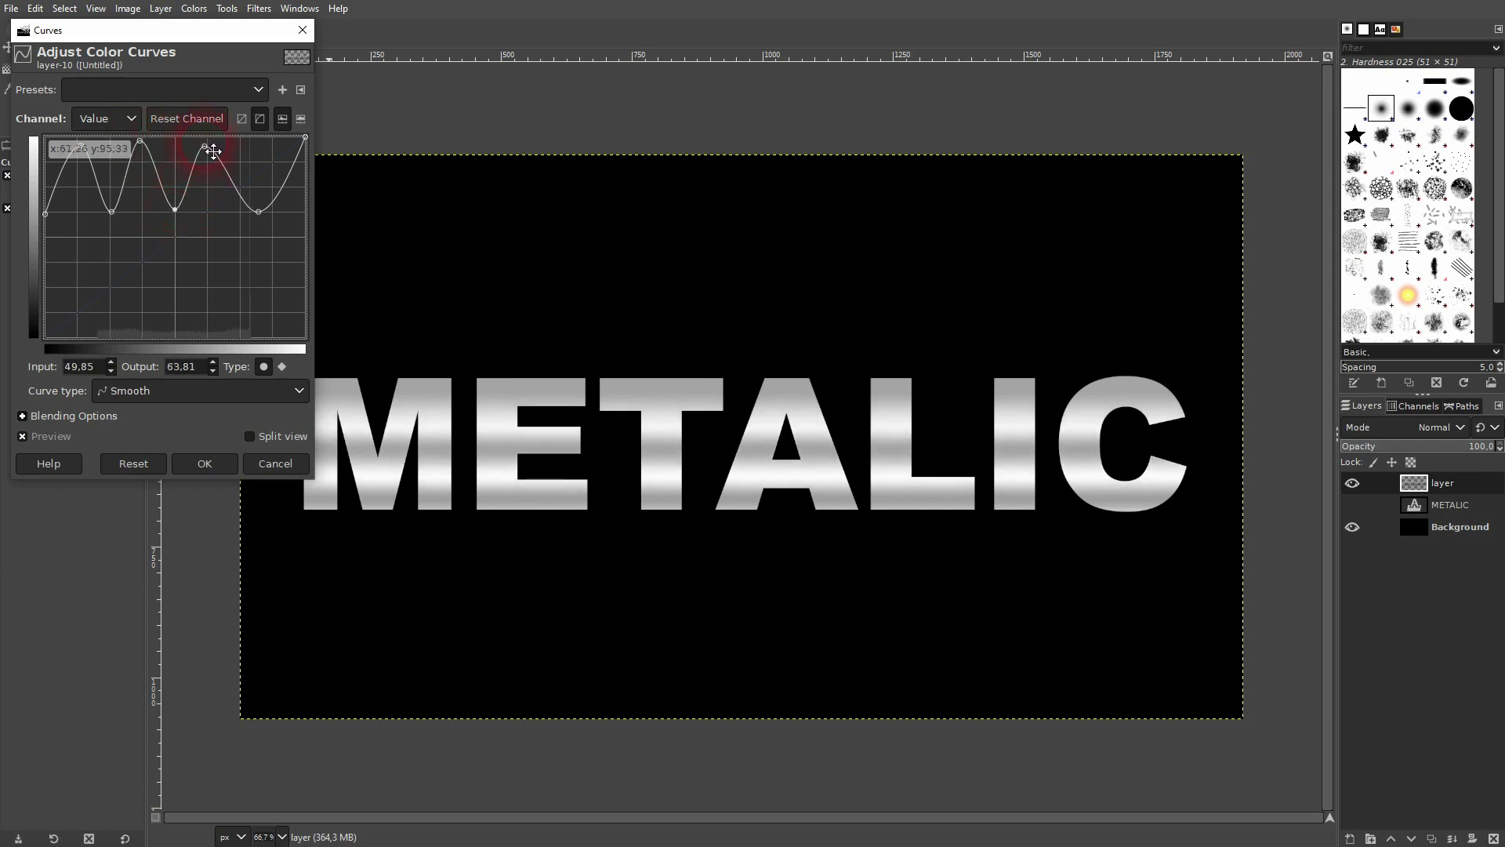
{"action": "left_click_drag", "start_coordinate": [205, 145], "coordinate": [210, 139]}
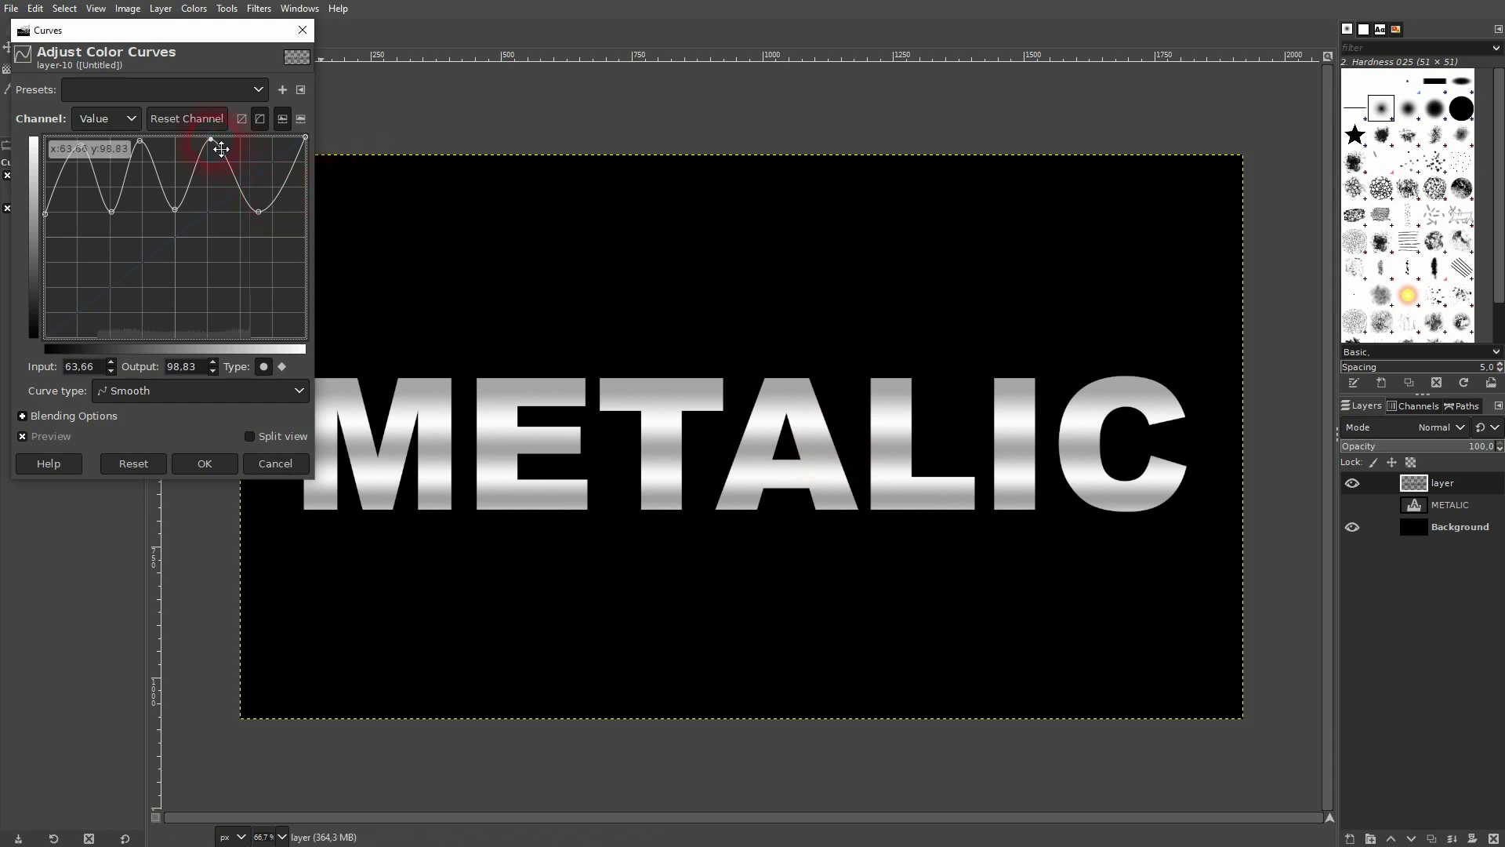
{"action": "left_click_drag", "start_coordinate": [222, 149], "coordinate": [224, 148]}
{"action": "left_click_drag", "start_coordinate": [174, 221], "coordinate": [184, 219]}
{"action": "left_click_drag", "start_coordinate": [144, 148], "coordinate": [164, 150]}
{"action": "left_click_drag", "start_coordinate": [122, 216], "coordinate": [125, 218]}
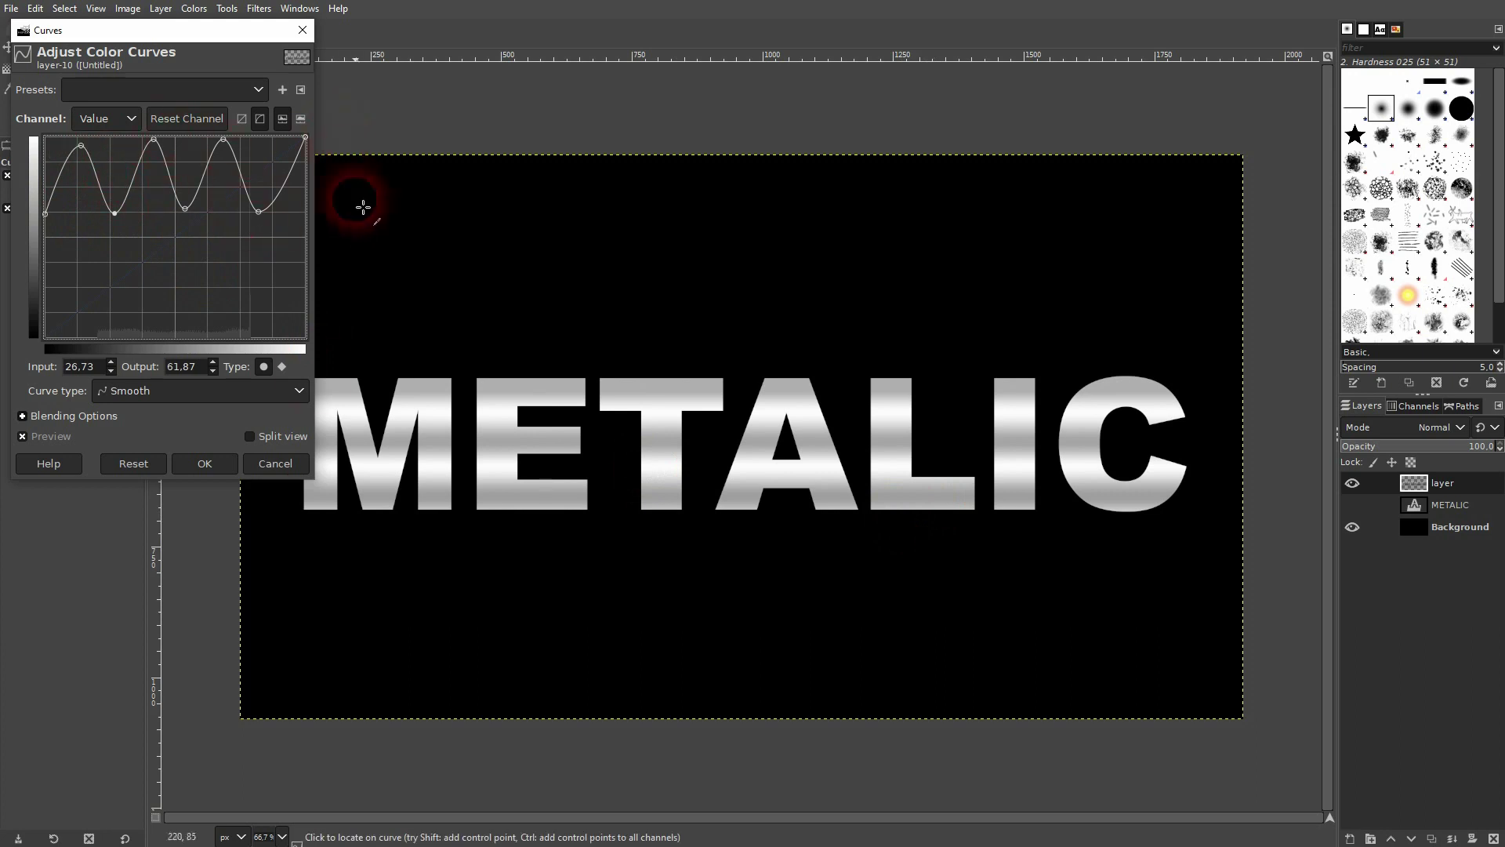
Apply the curves, then set a subtle HSV Noise value of 0.142
{"action": "left_click", "coordinate": [204, 465]}
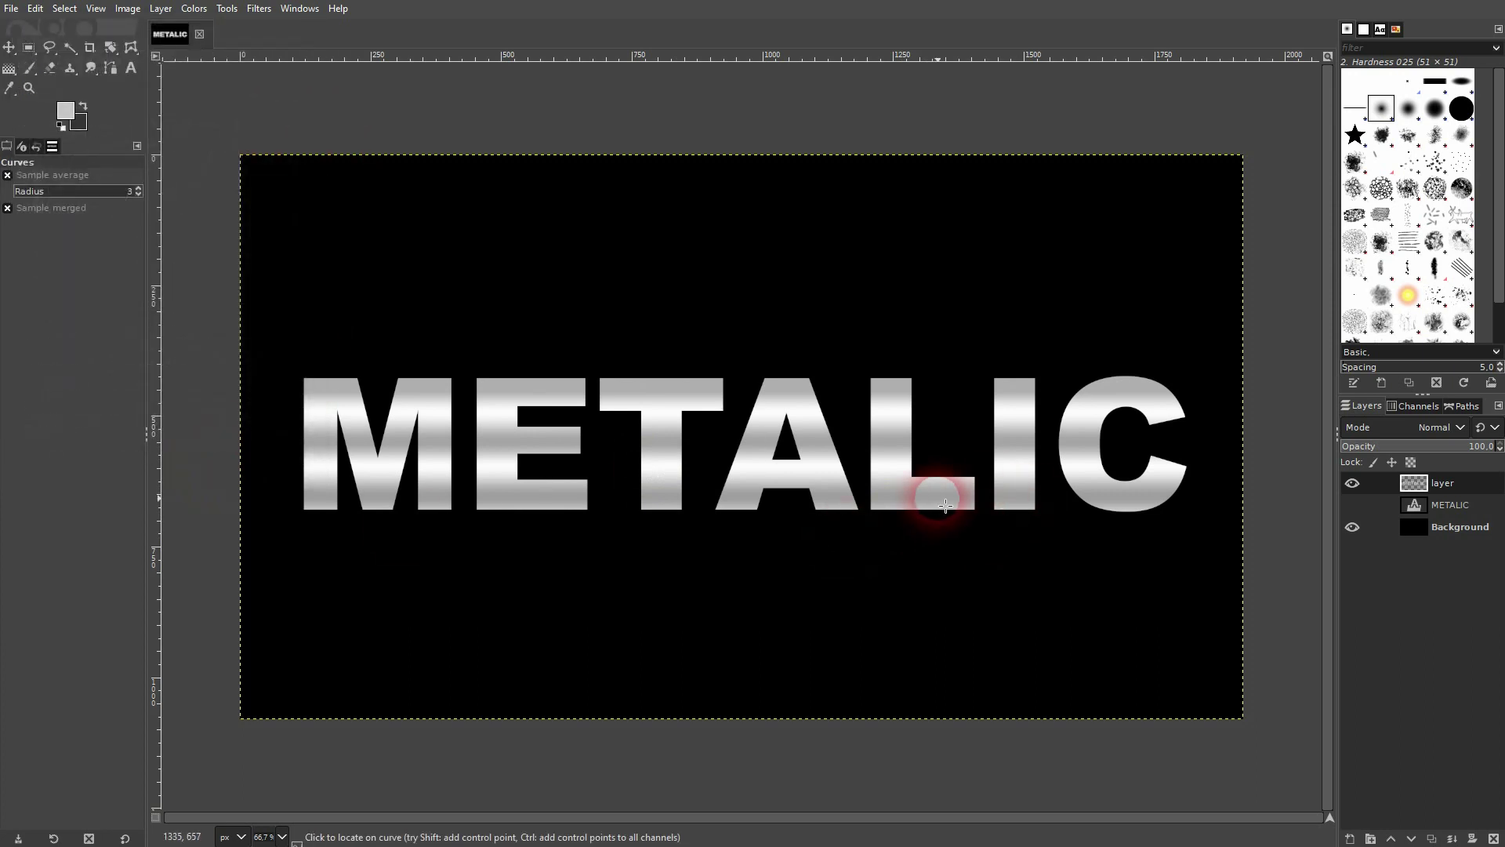
{"action": "left_click", "coordinate": [271, 9]}
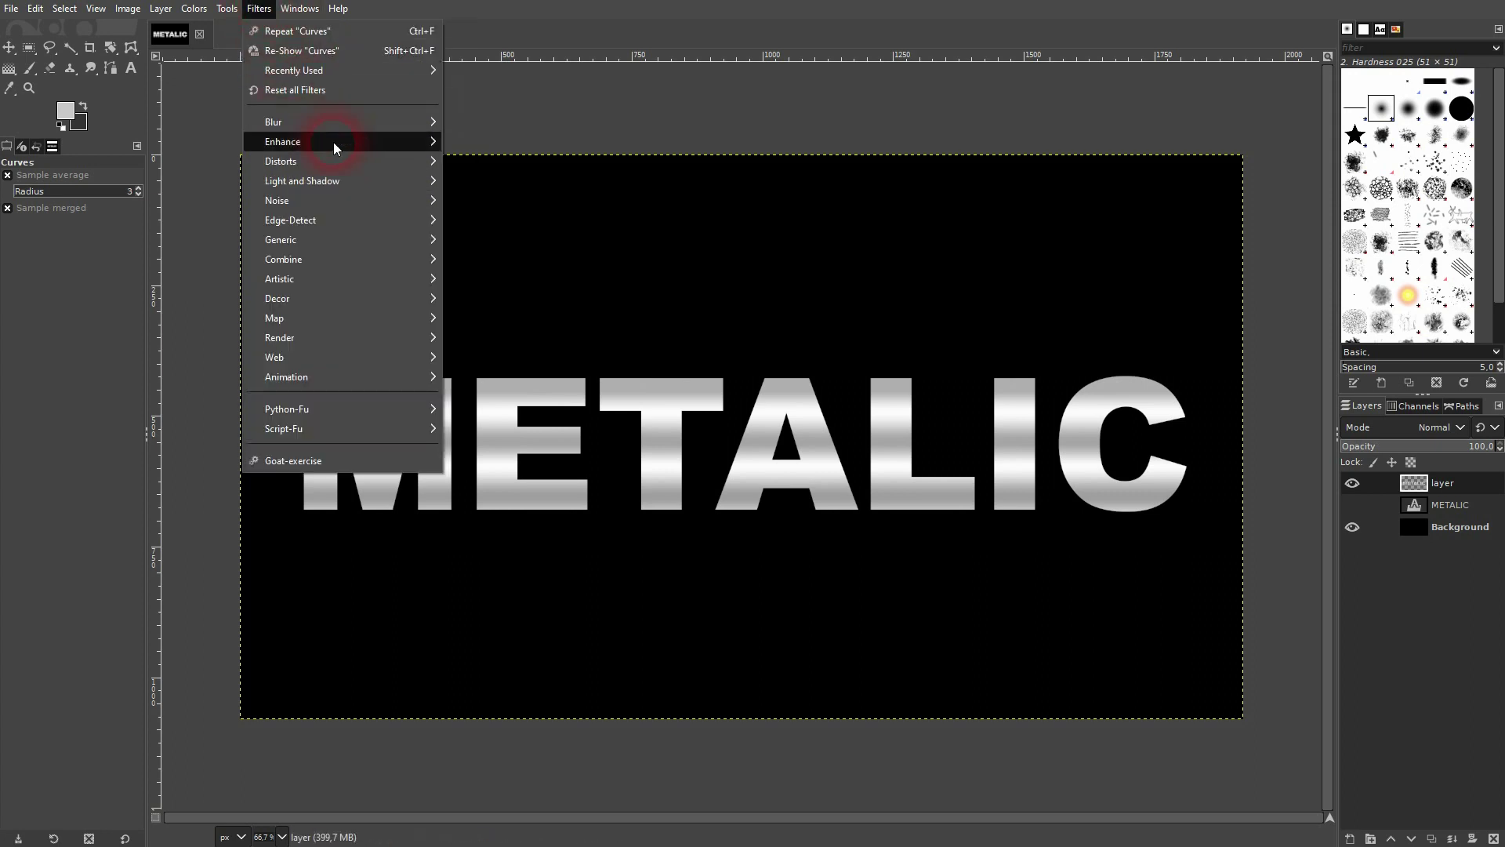
{"action": "mouse_move", "coordinate": [374, 203]}
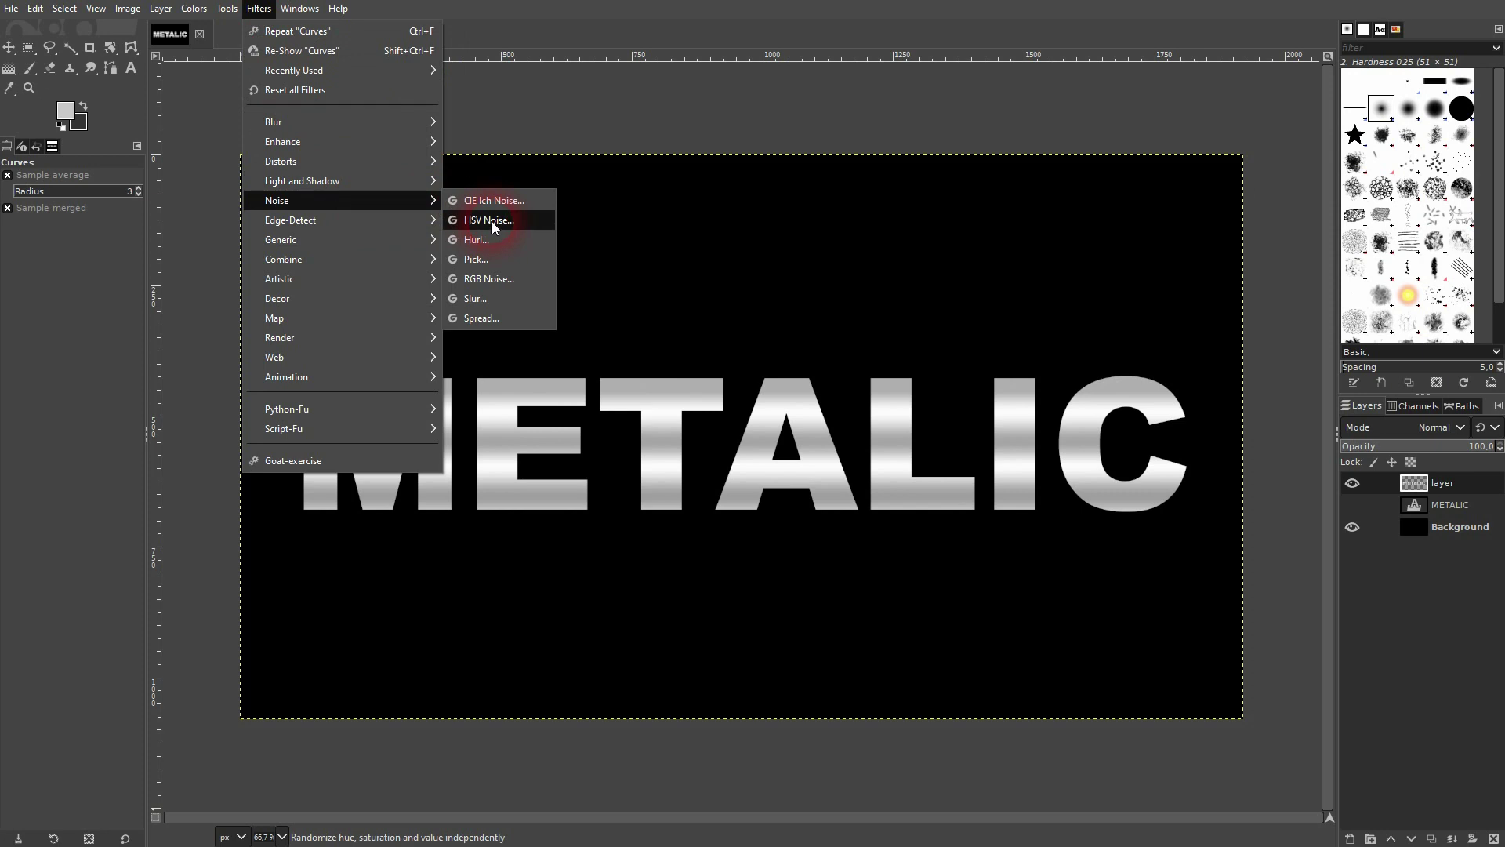
{"action": "left_click", "coordinate": [493, 222]}
{"action": "left_click_drag", "start_coordinate": [471, 76], "coordinate": [294, 47]}
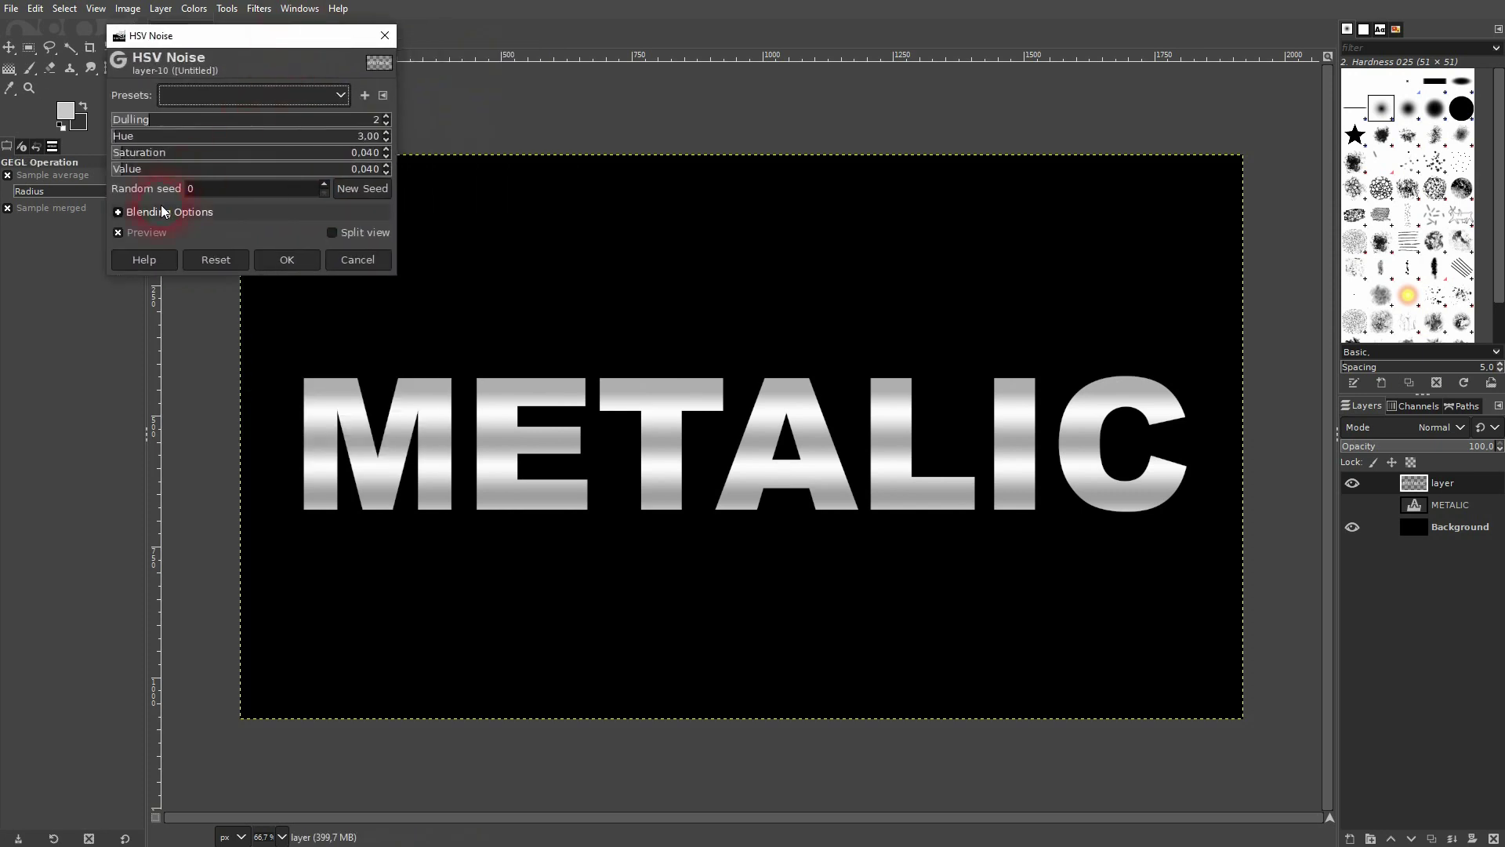
{"action": "left_click", "coordinate": [141, 233]}
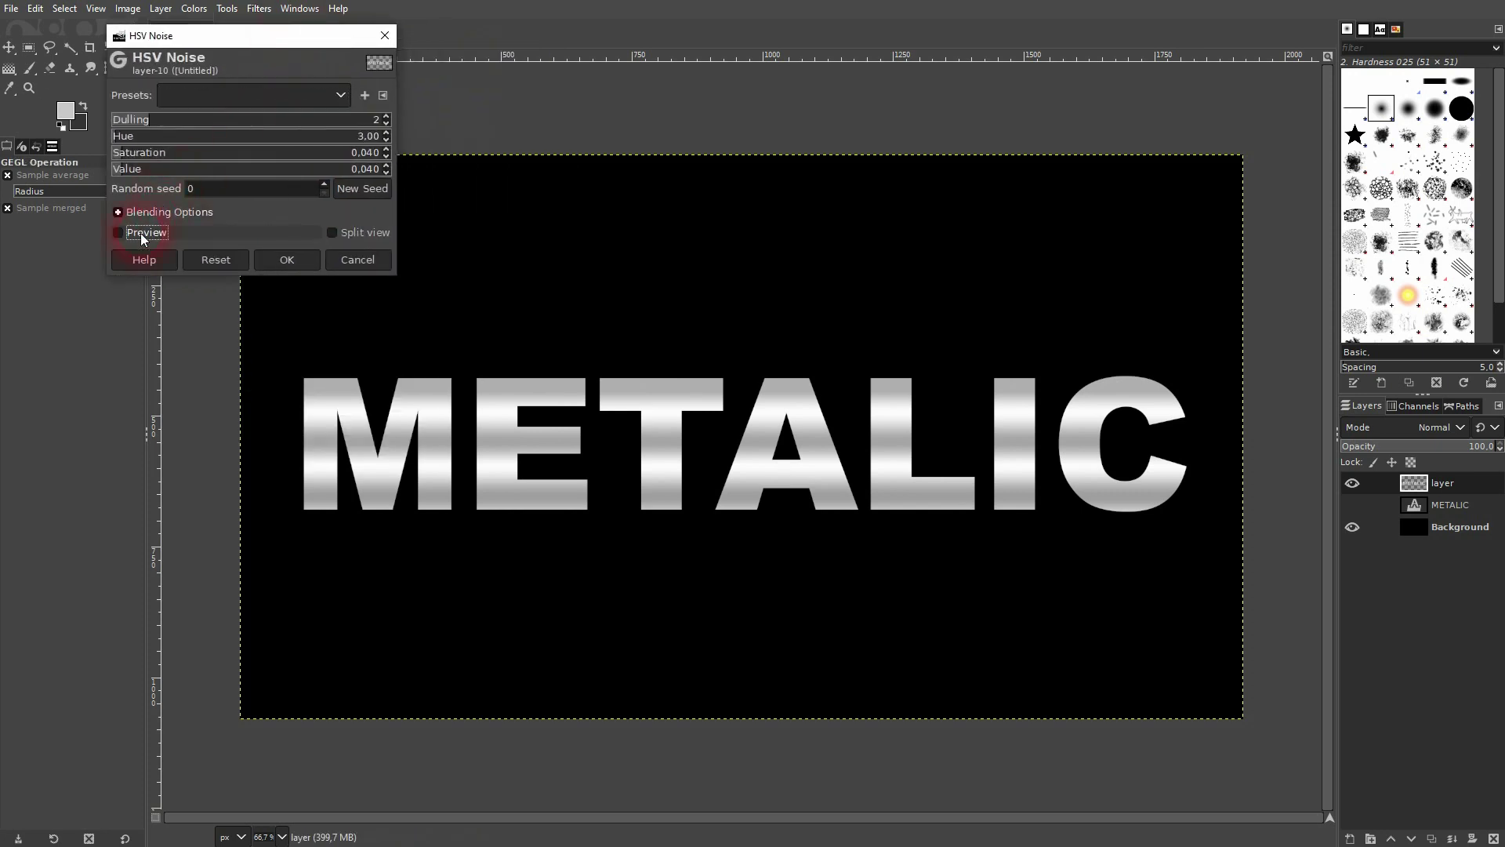
{"action": "left_click", "coordinate": [283, 170]}
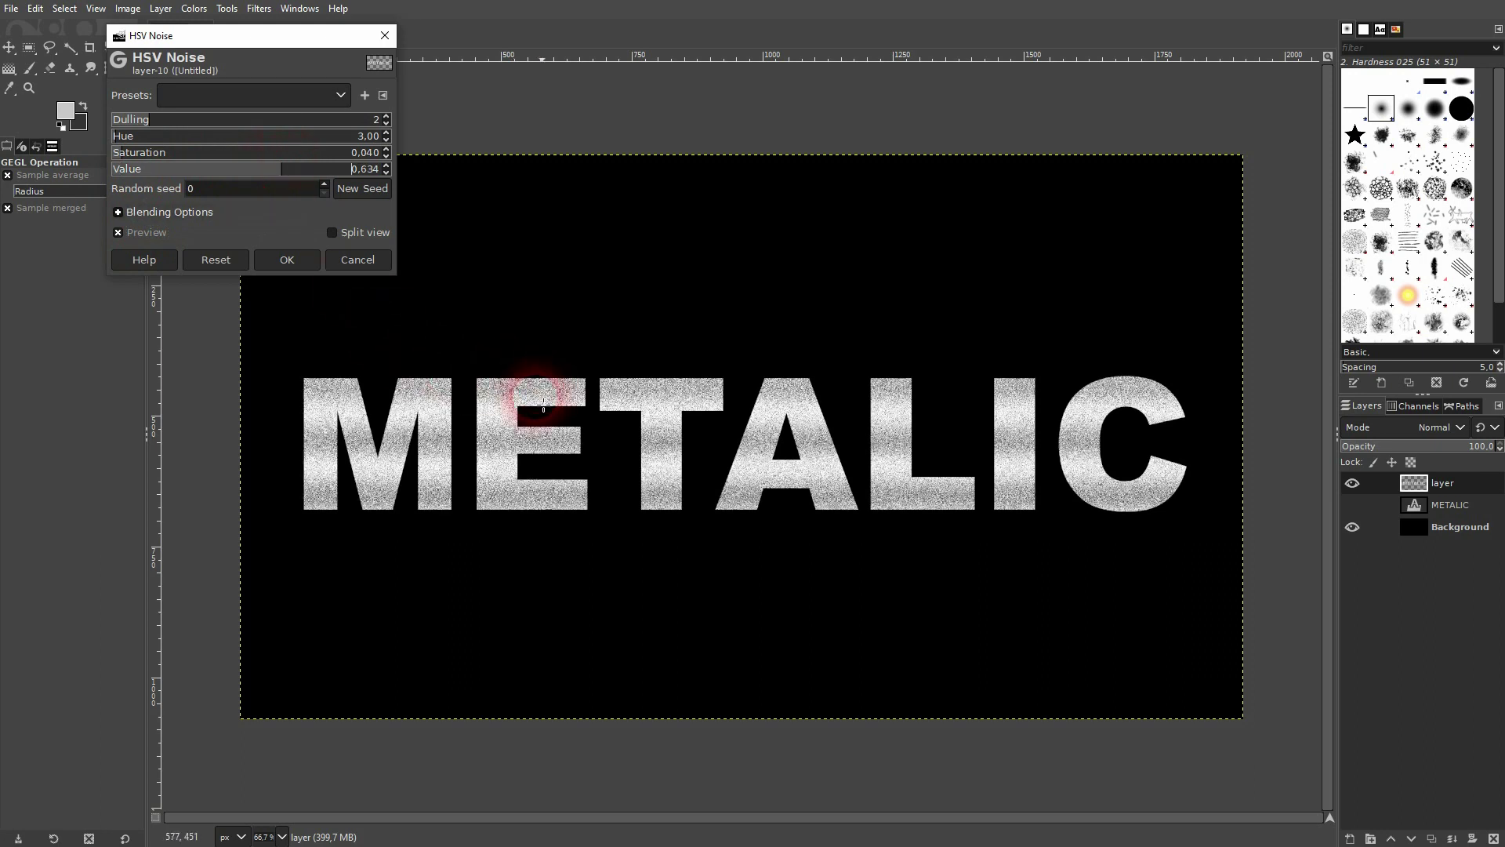
{"action": "left_click", "coordinate": [149, 171]}
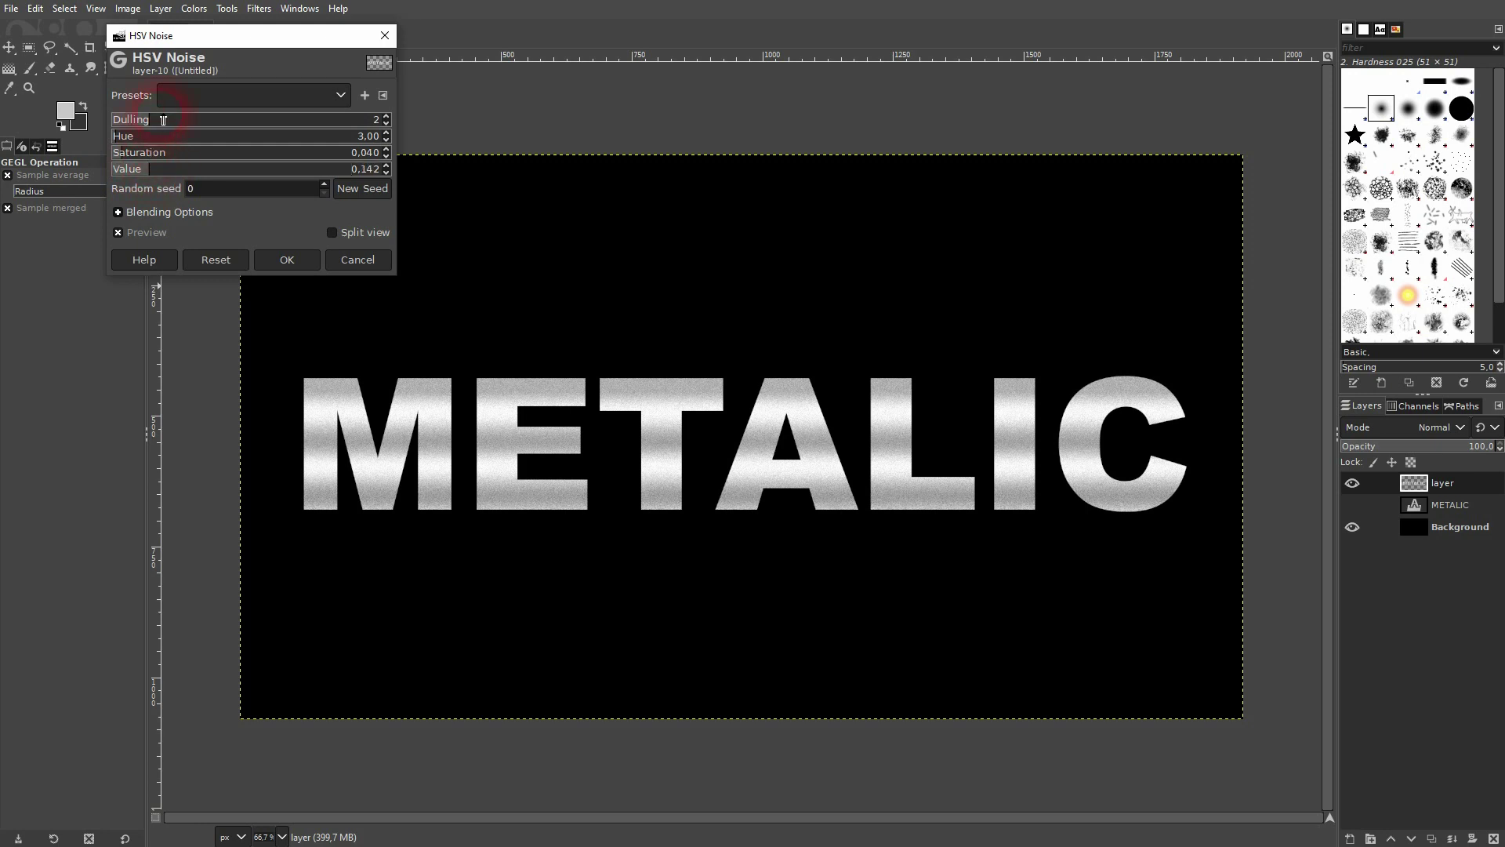
Set HSV Noise dulling 7, hue 27.21, saturation 0.509, new seed, and apply
{"action": "left_click_drag", "start_coordinate": [163, 120], "coordinate": [339, 111]}
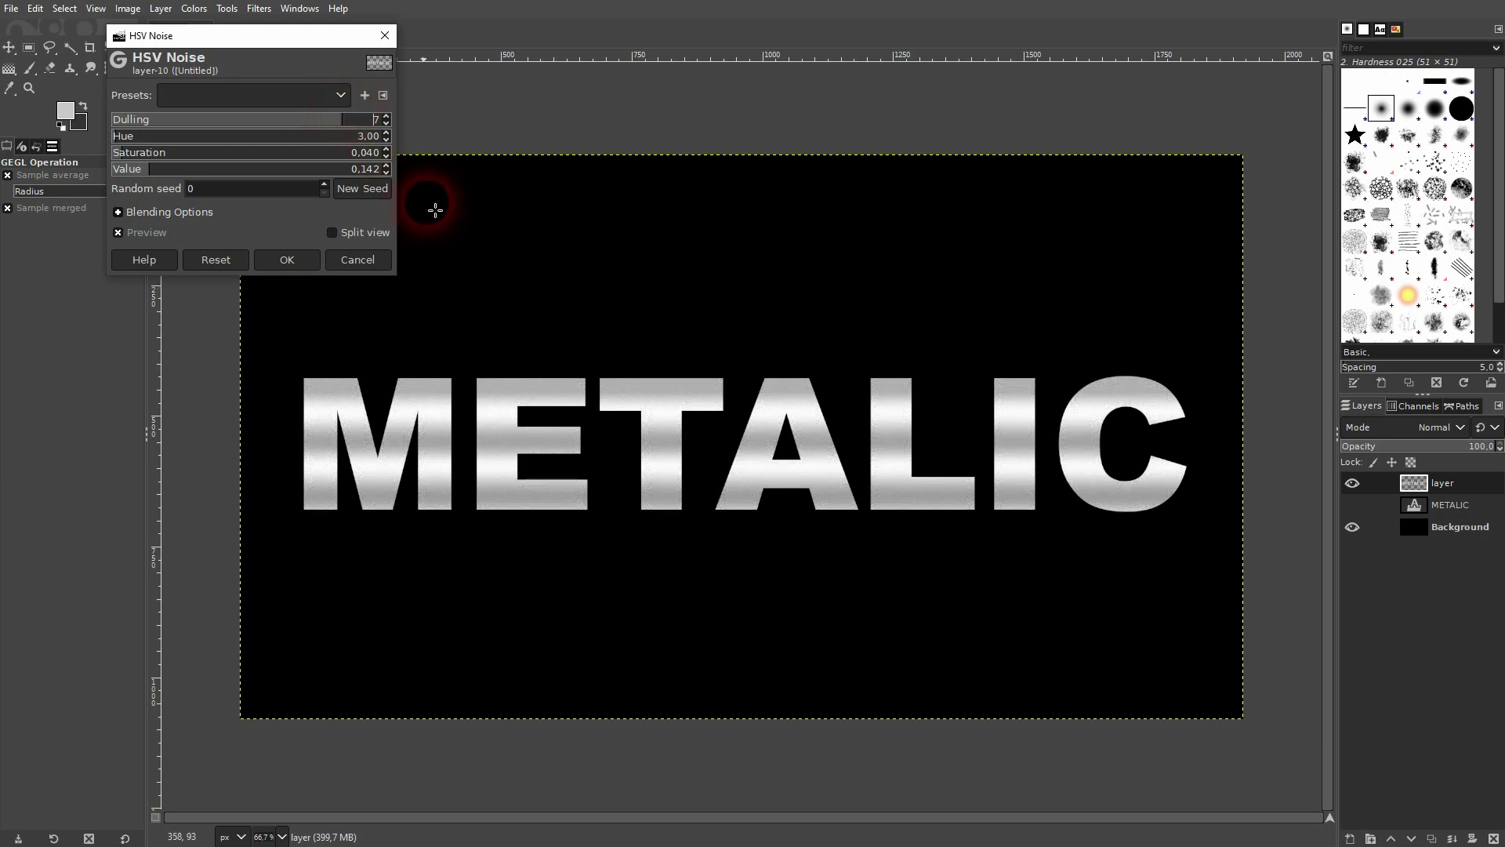
{"action": "left_click", "coordinate": [219, 123]}
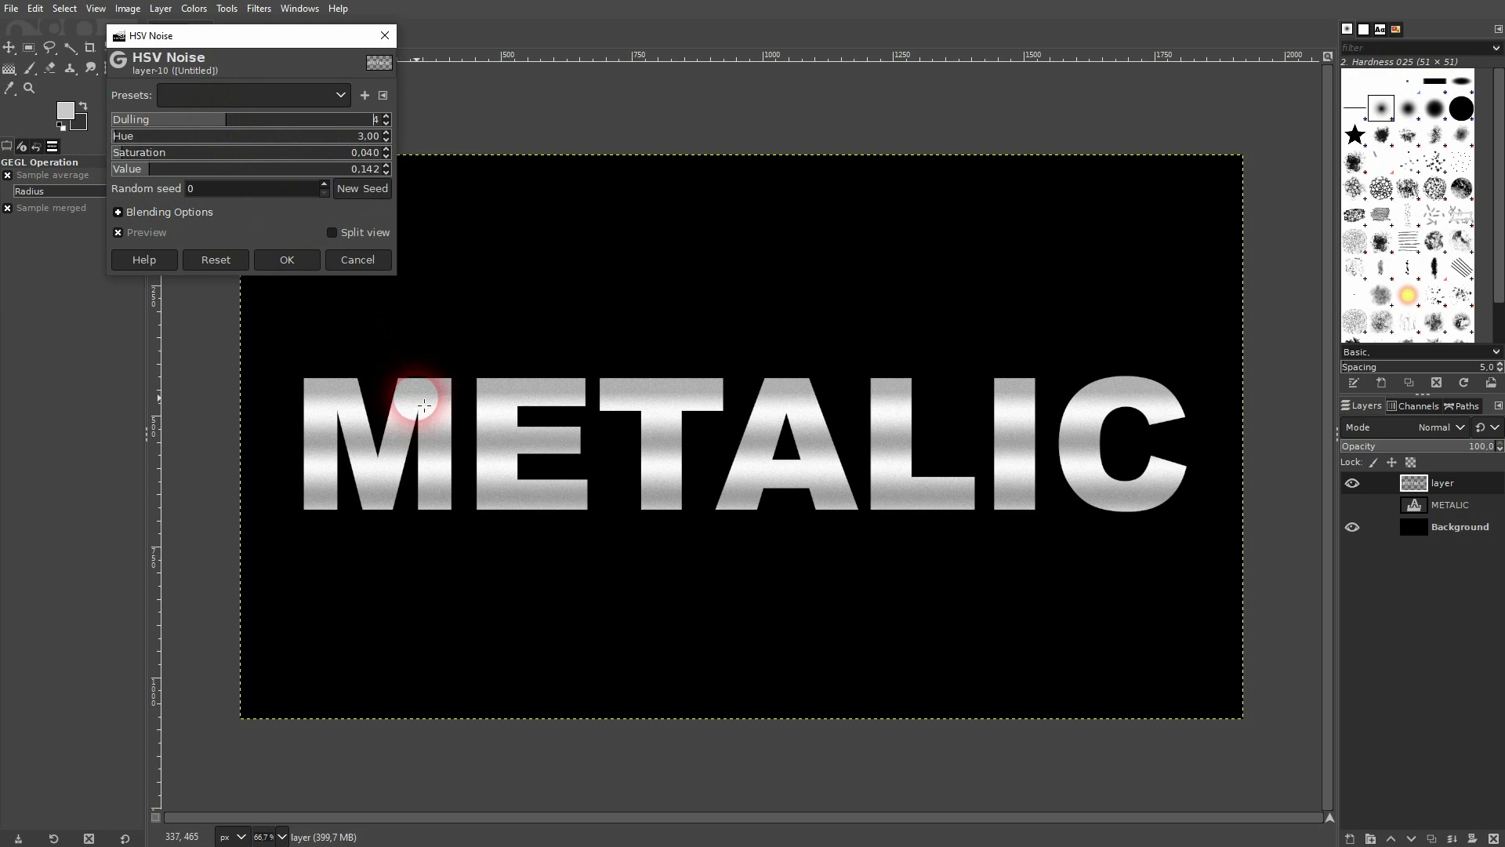
{"action": "left_click", "coordinate": [343, 121]}
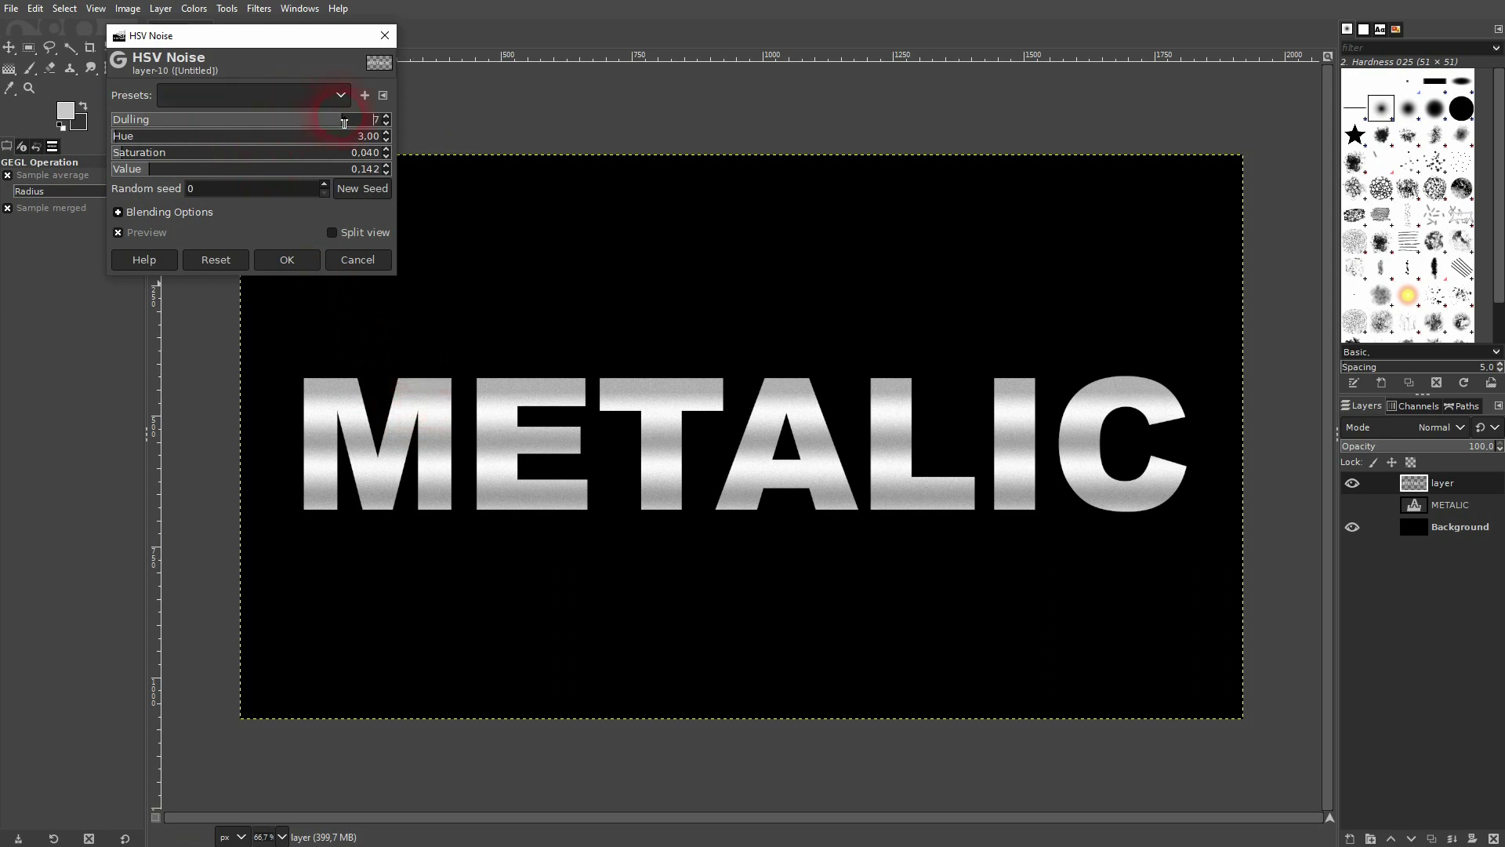
{"action": "left_click", "coordinate": [165, 137]}
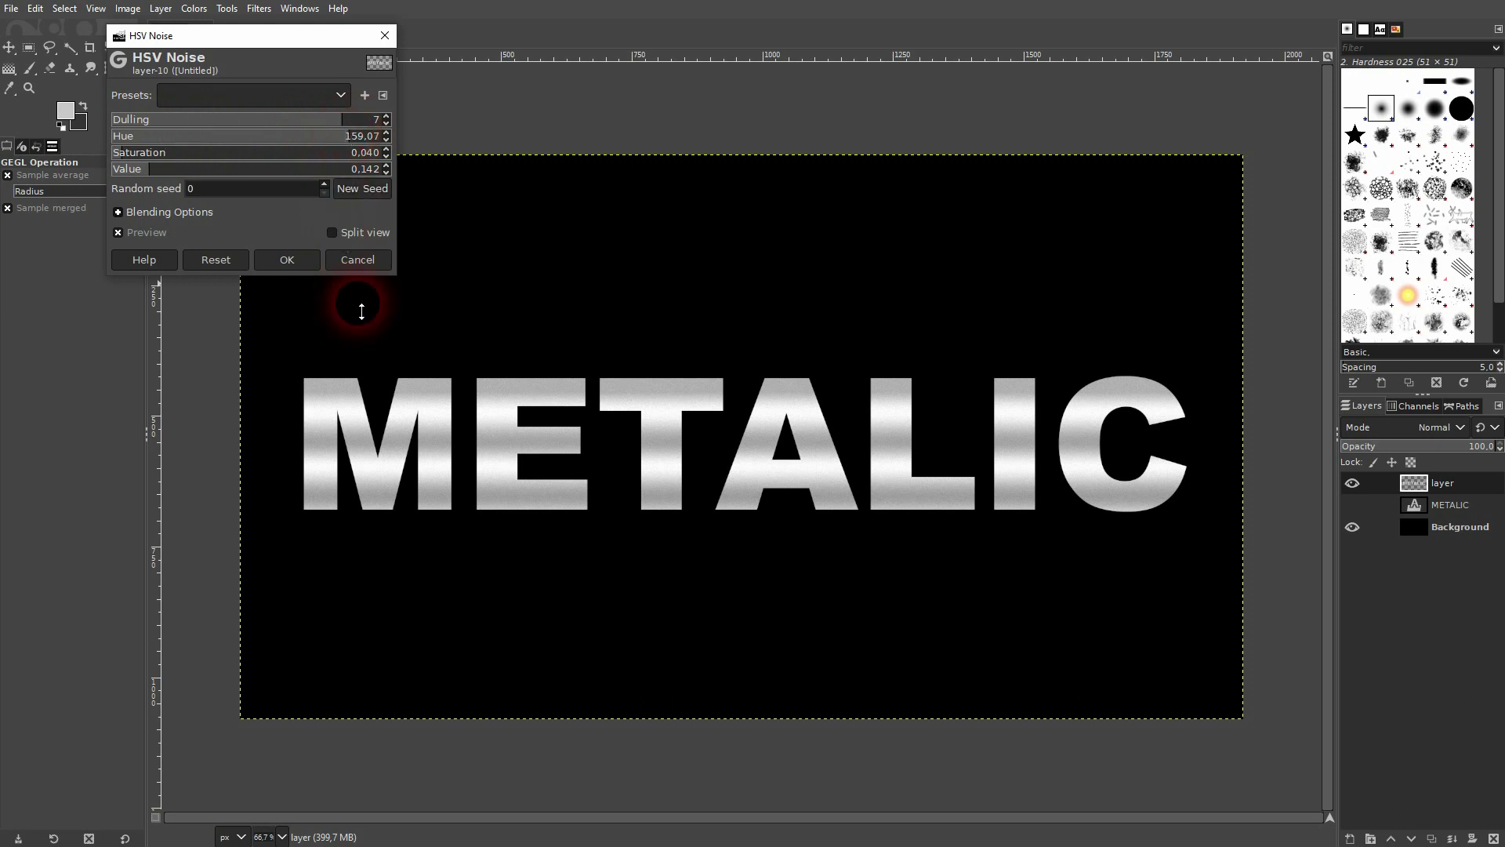
{"action": "left_click", "coordinate": [155, 137]}
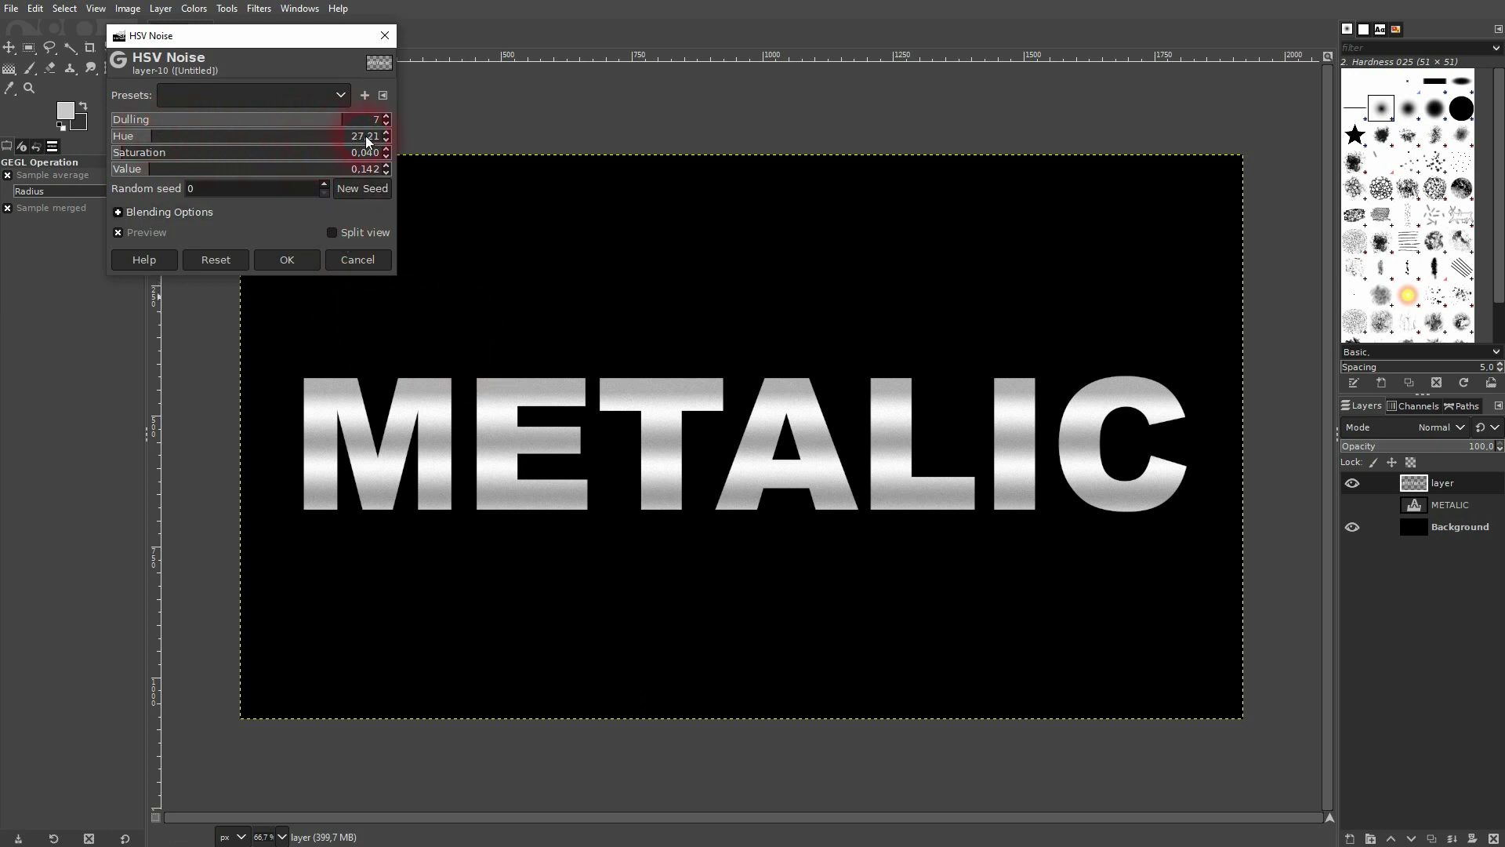
{"action": "left_click", "coordinate": [348, 153]}
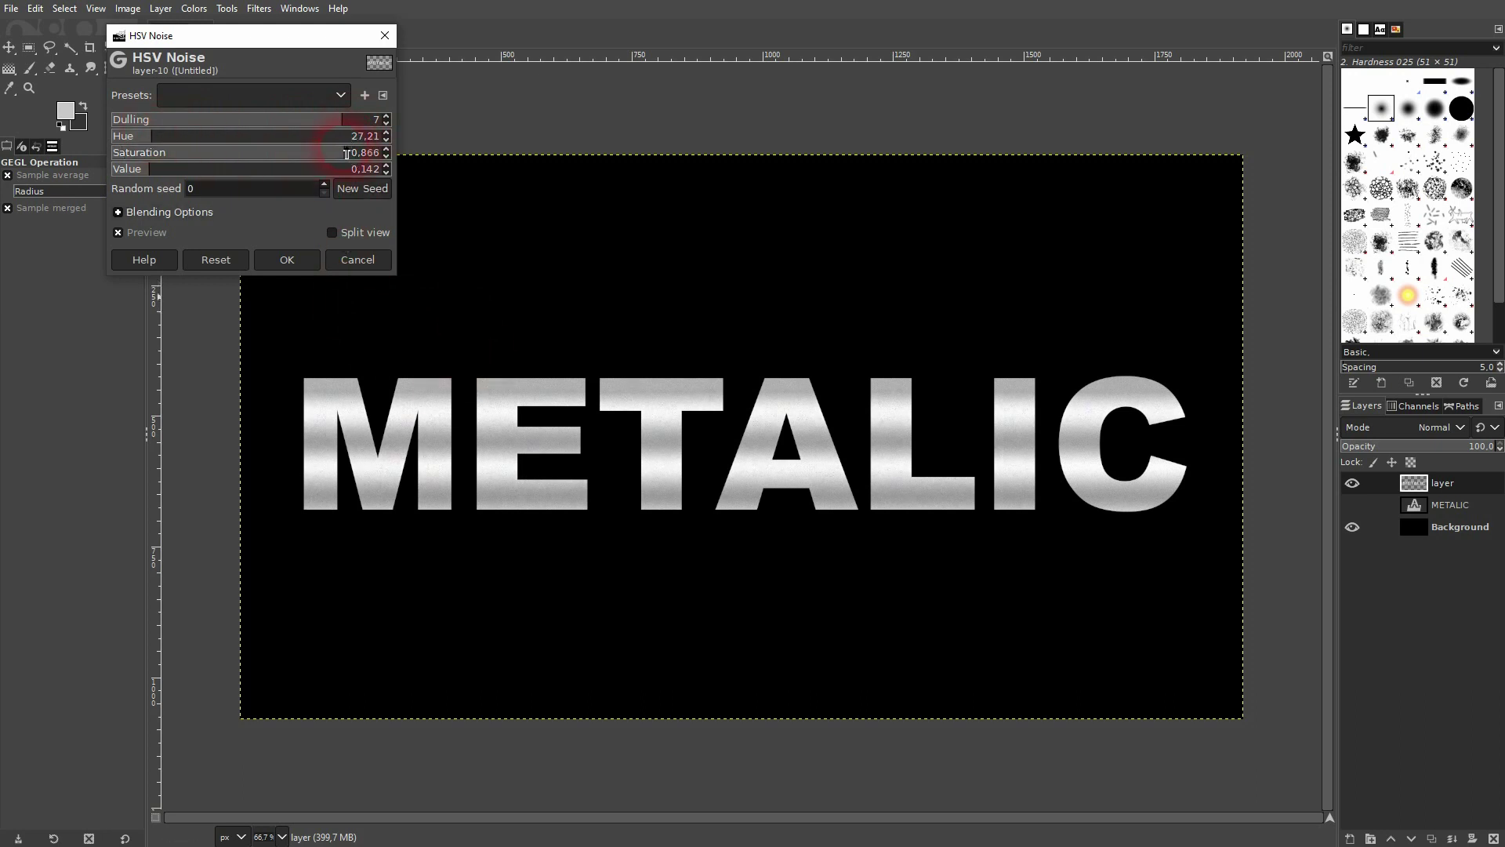
{"action": "left_click", "coordinate": [251, 158]}
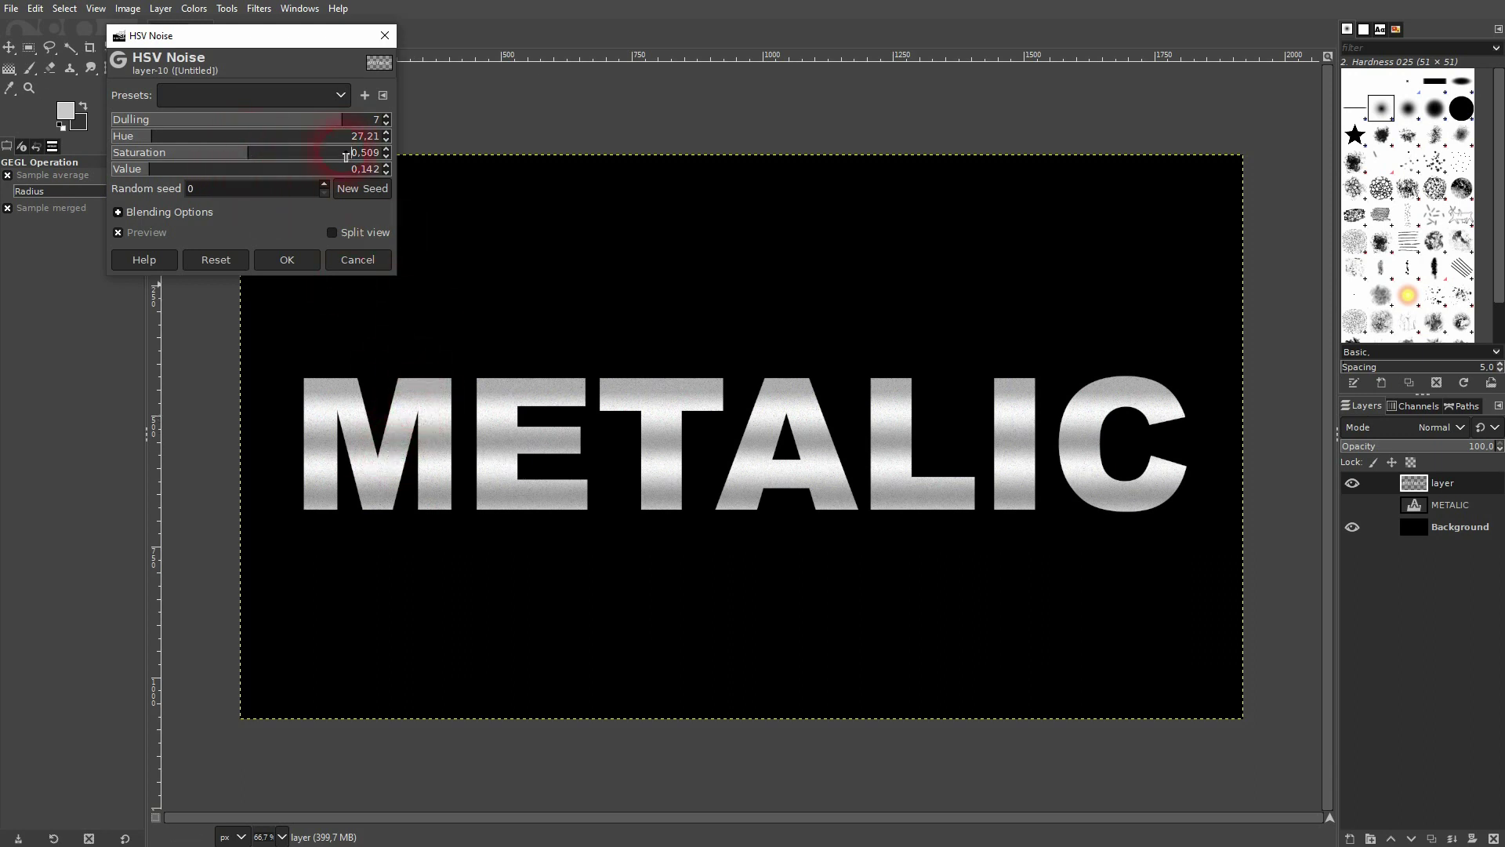
{"action": "left_click", "coordinate": [359, 192]}
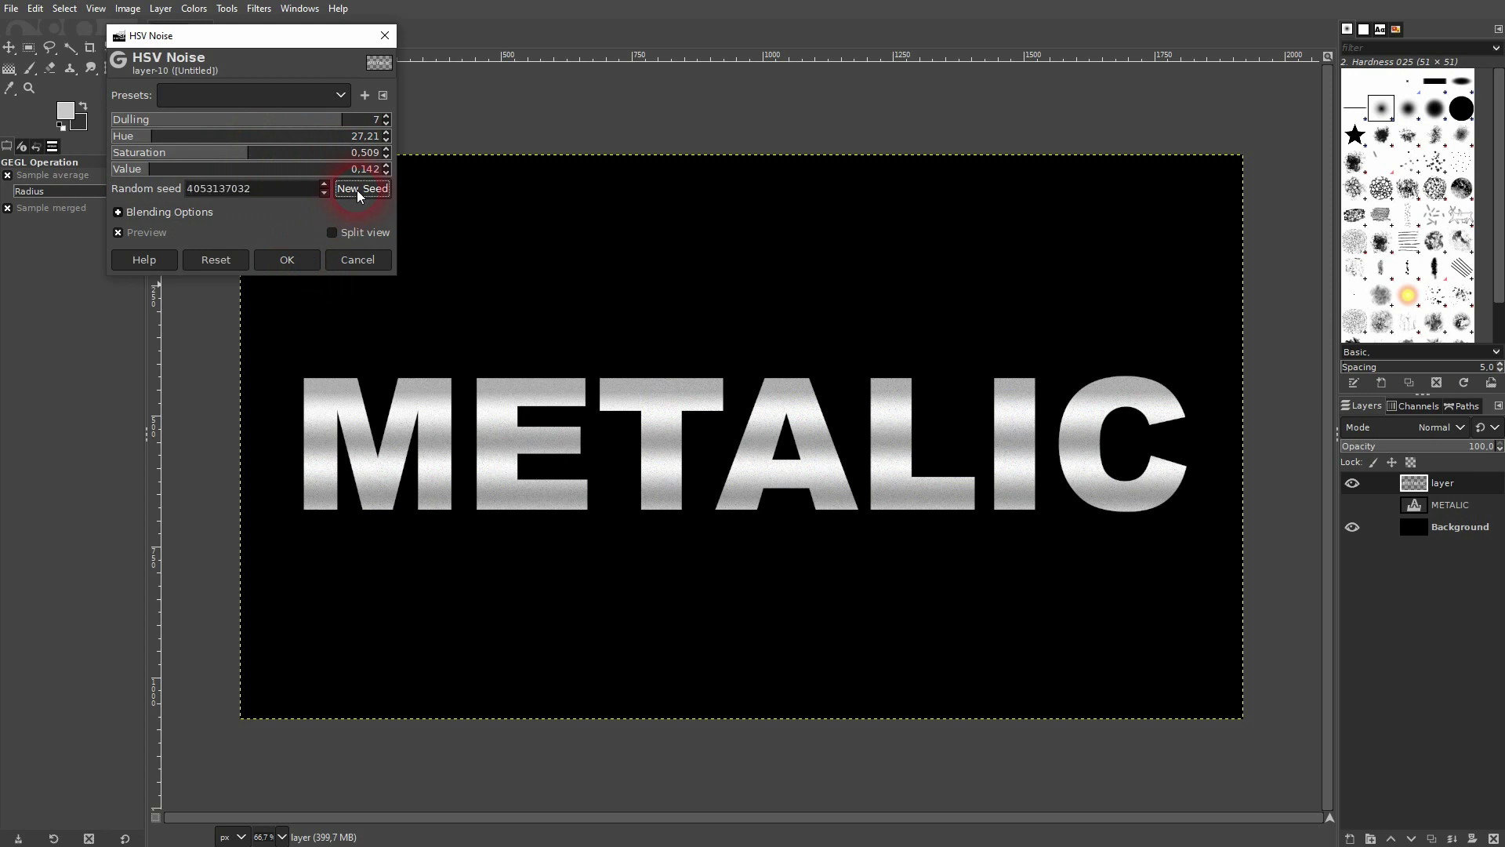
{"action": "left_click", "coordinate": [287, 260]}
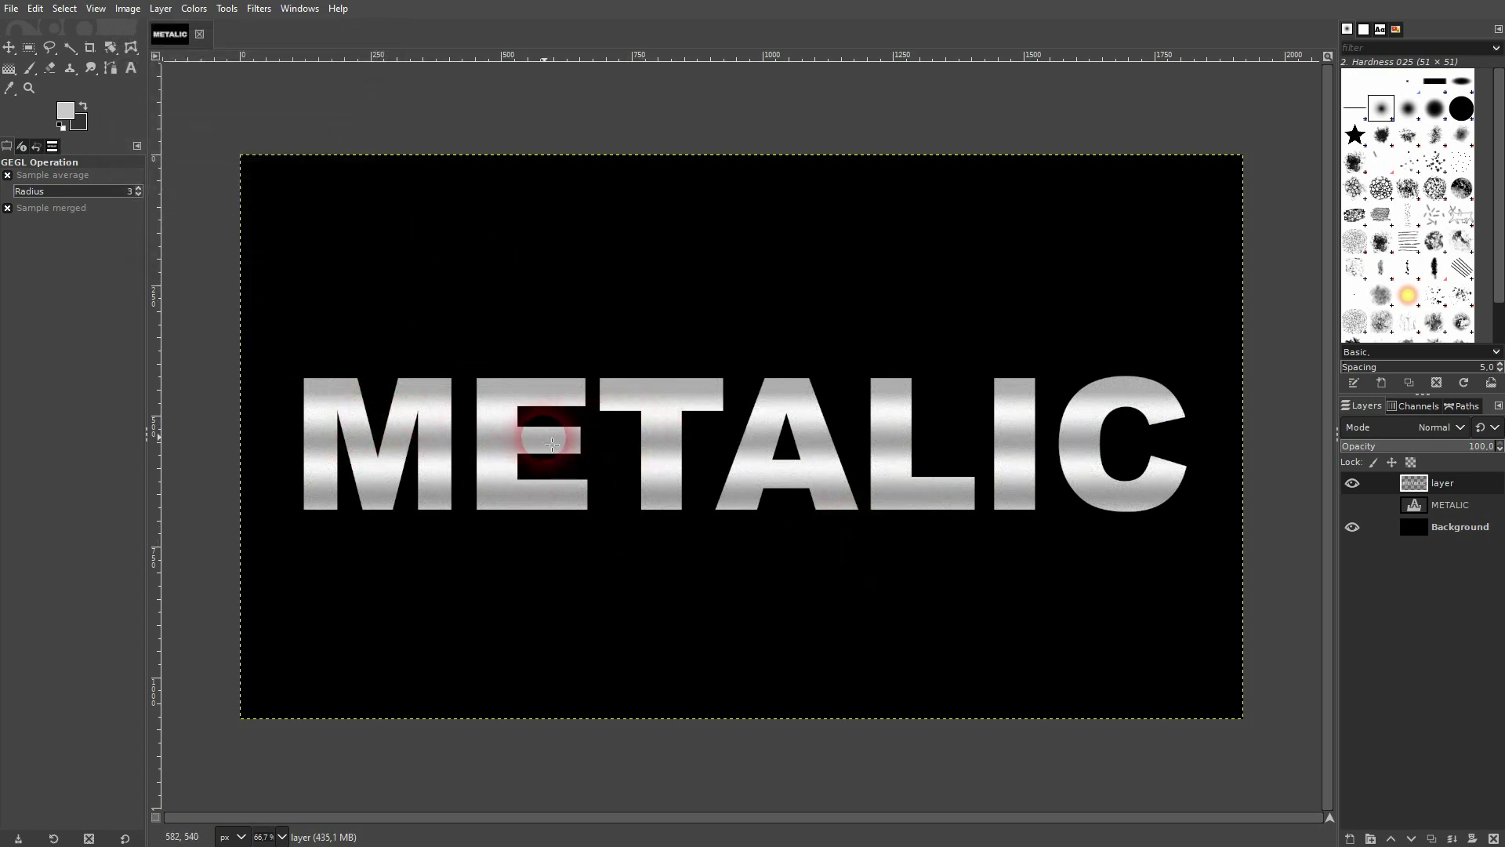
Zoom in to inspect the coloured grain, then undo the HSV Noise filter
{"action": "scroll", "coordinate": [501, 459], "scroll_direction": "up", "scroll_amount": 2}
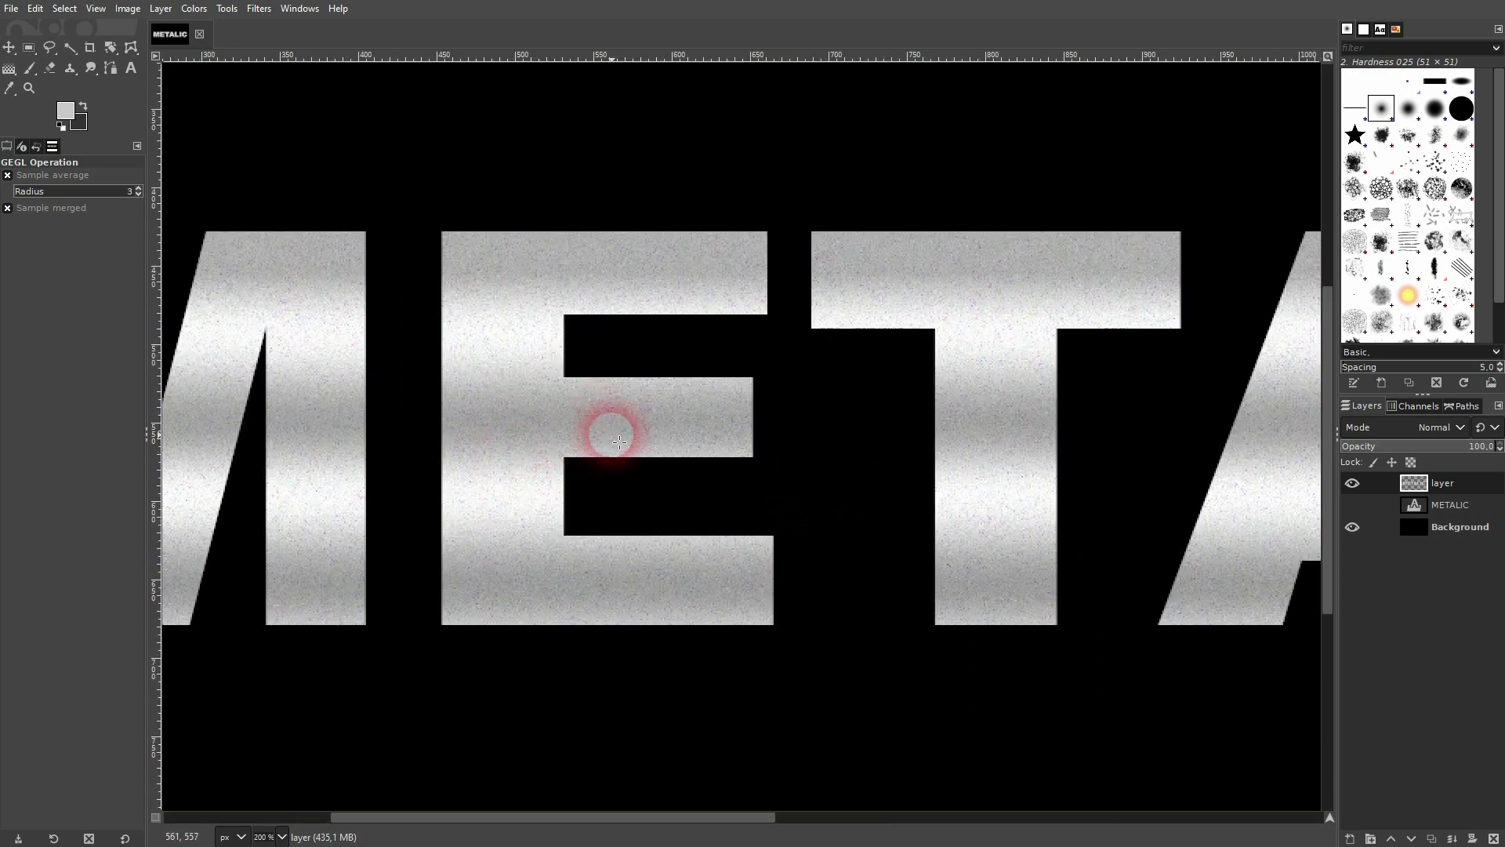
{"action": "scroll", "coordinate": [605, 431], "scroll_direction": "down", "scroll_amount": 1}
{"action": "scroll", "coordinate": [618, 445], "scroll_direction": "down", "scroll_amount": 1}
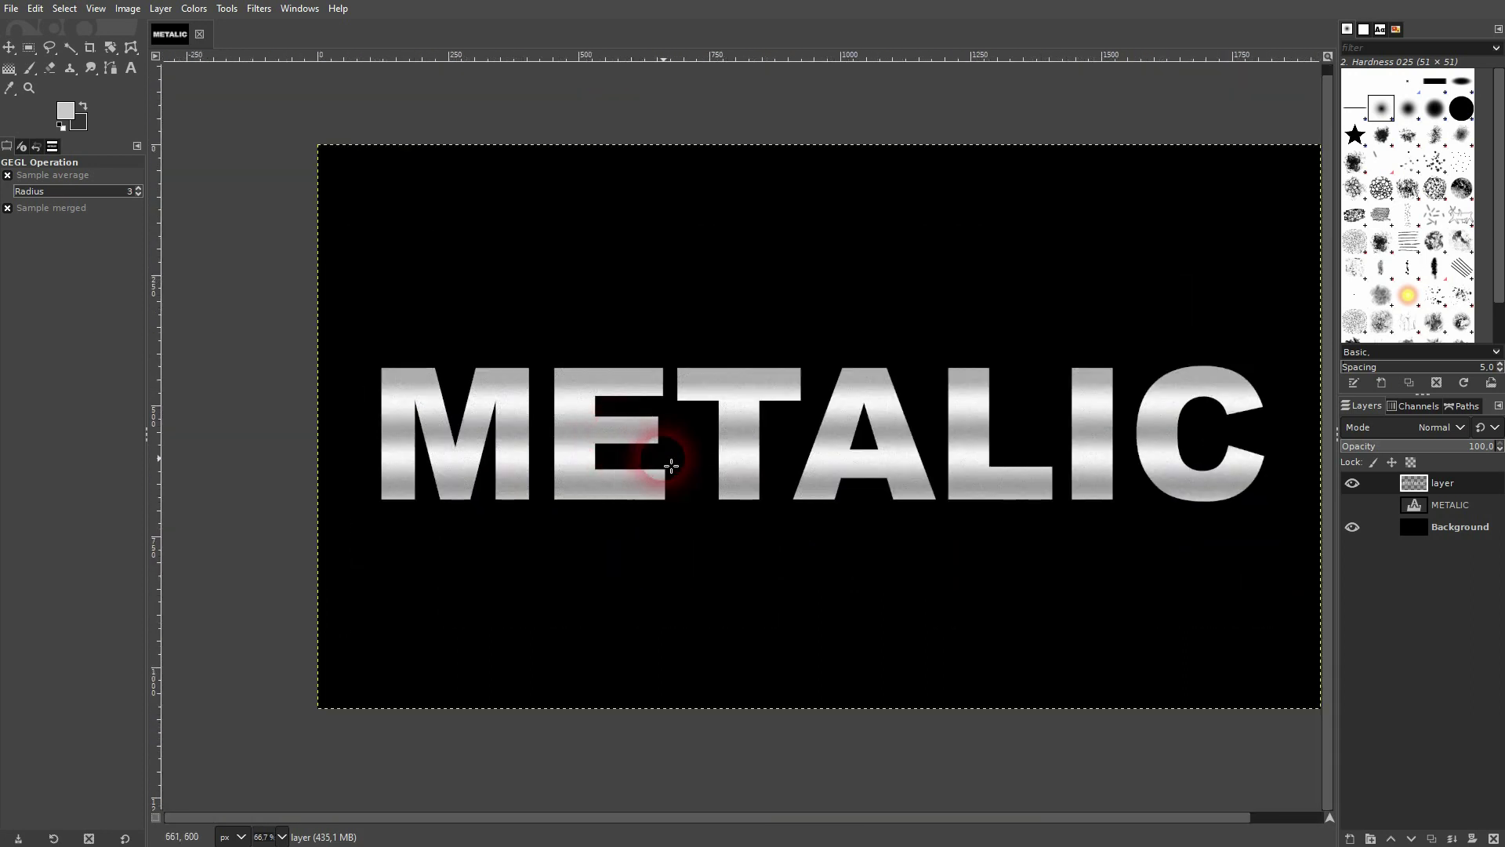
{"action": "scroll", "coordinate": [672, 466], "scroll_direction": "up", "scroll_amount": 5}
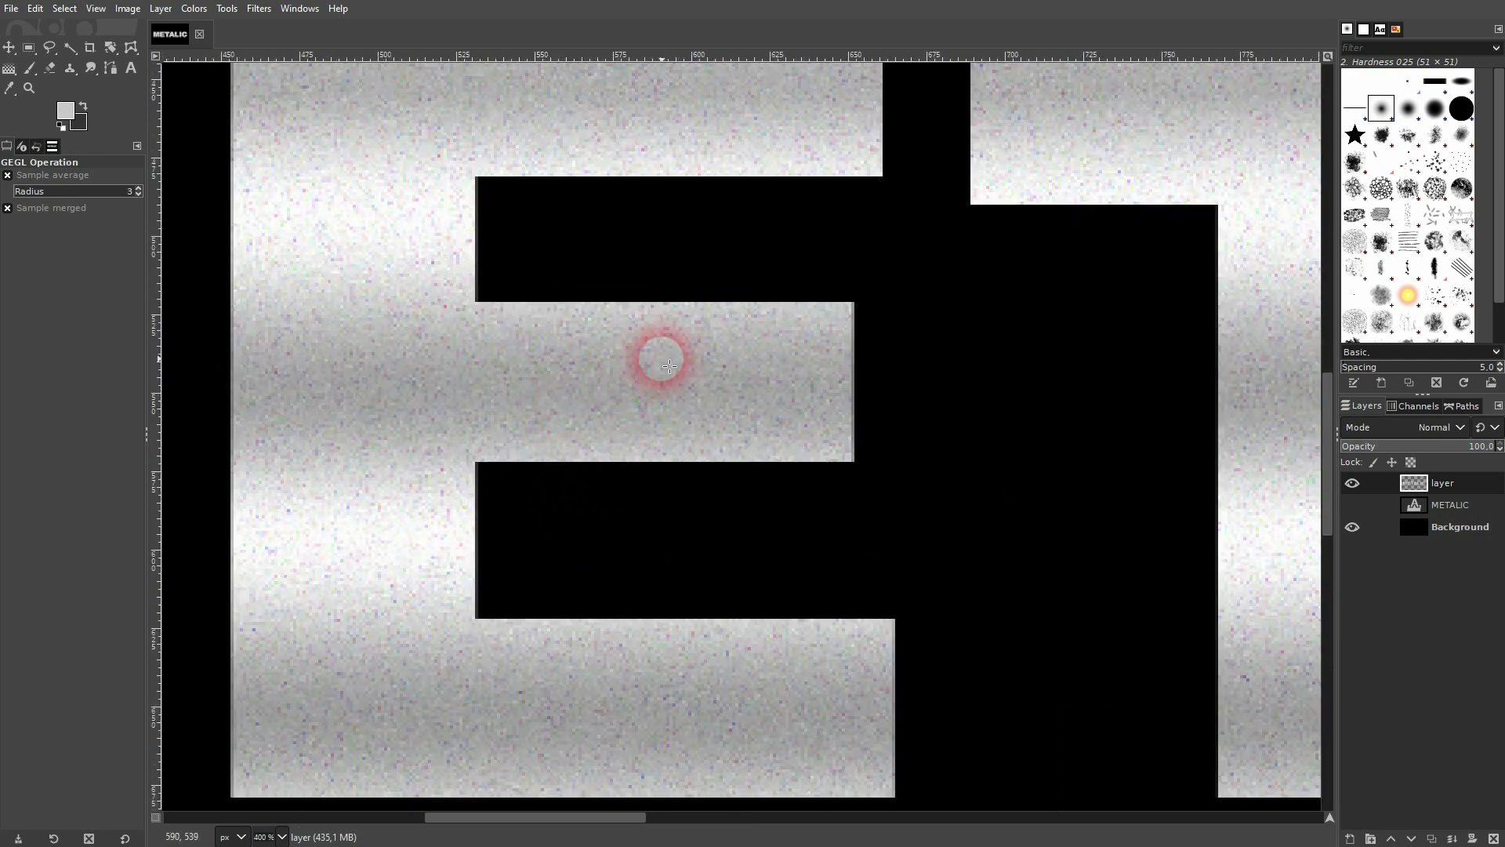
{"action": "key", "text": "ctrl+z"}
Re-show HSV Noise and set the dulling to 8
{"action": "left_click", "coordinate": [267, 9]}
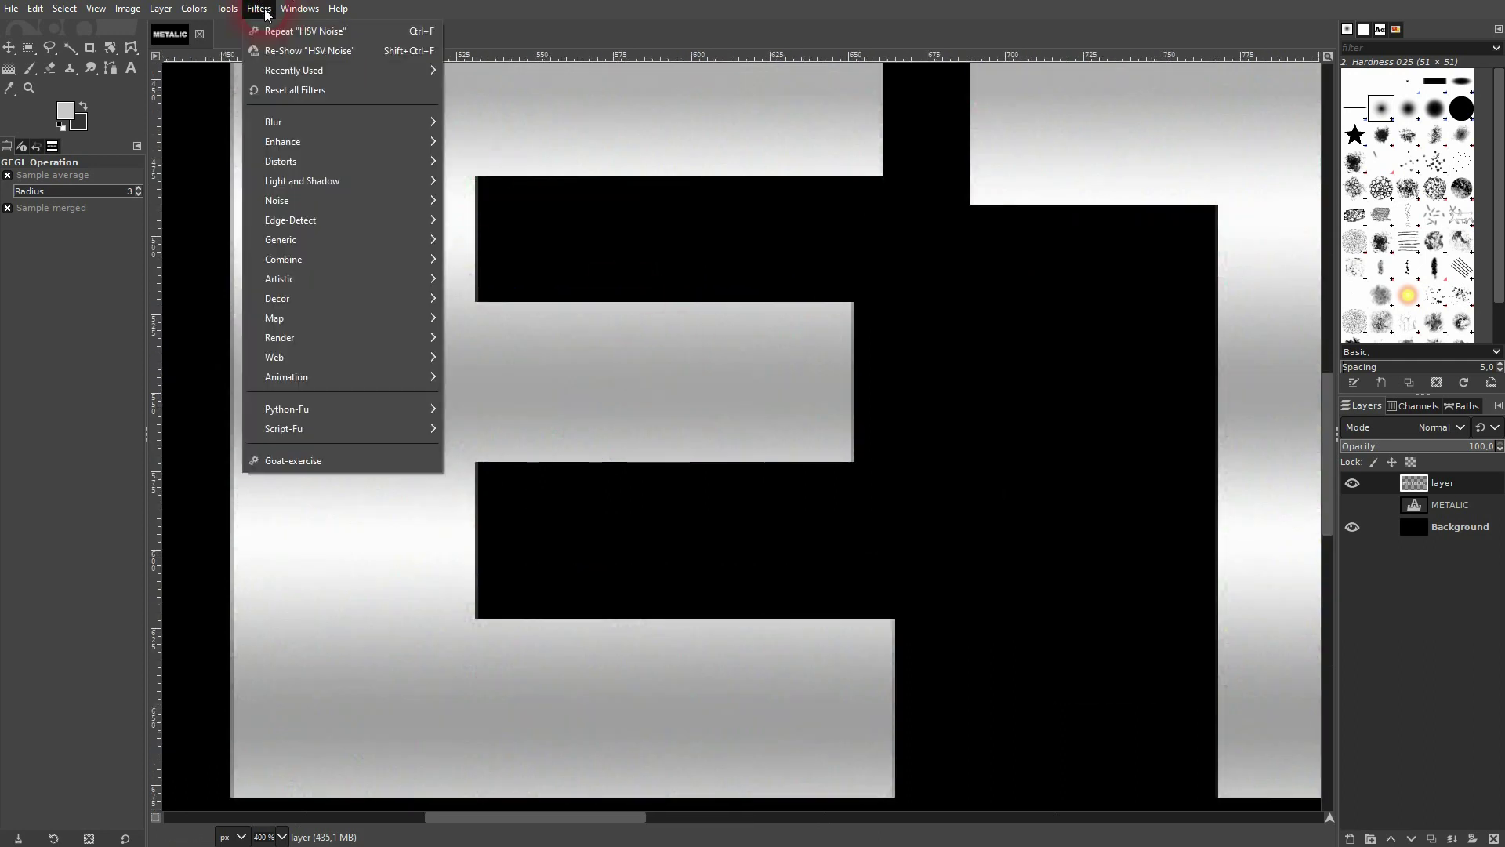
{"action": "left_click", "coordinate": [294, 48]}
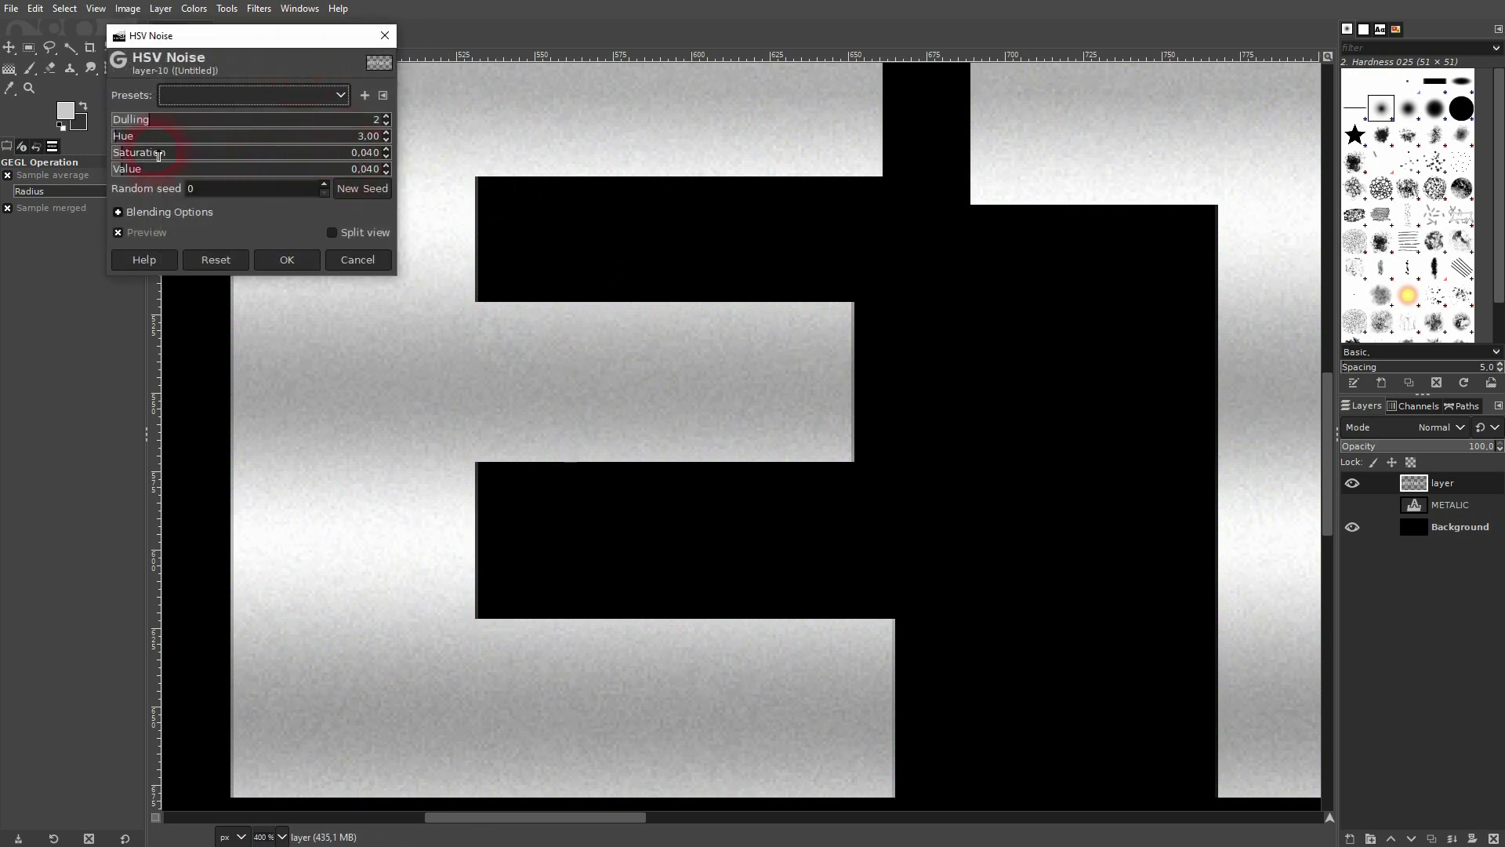
{"action": "left_click", "coordinate": [207, 169]}
{"action": "left_click", "coordinate": [345, 121]}
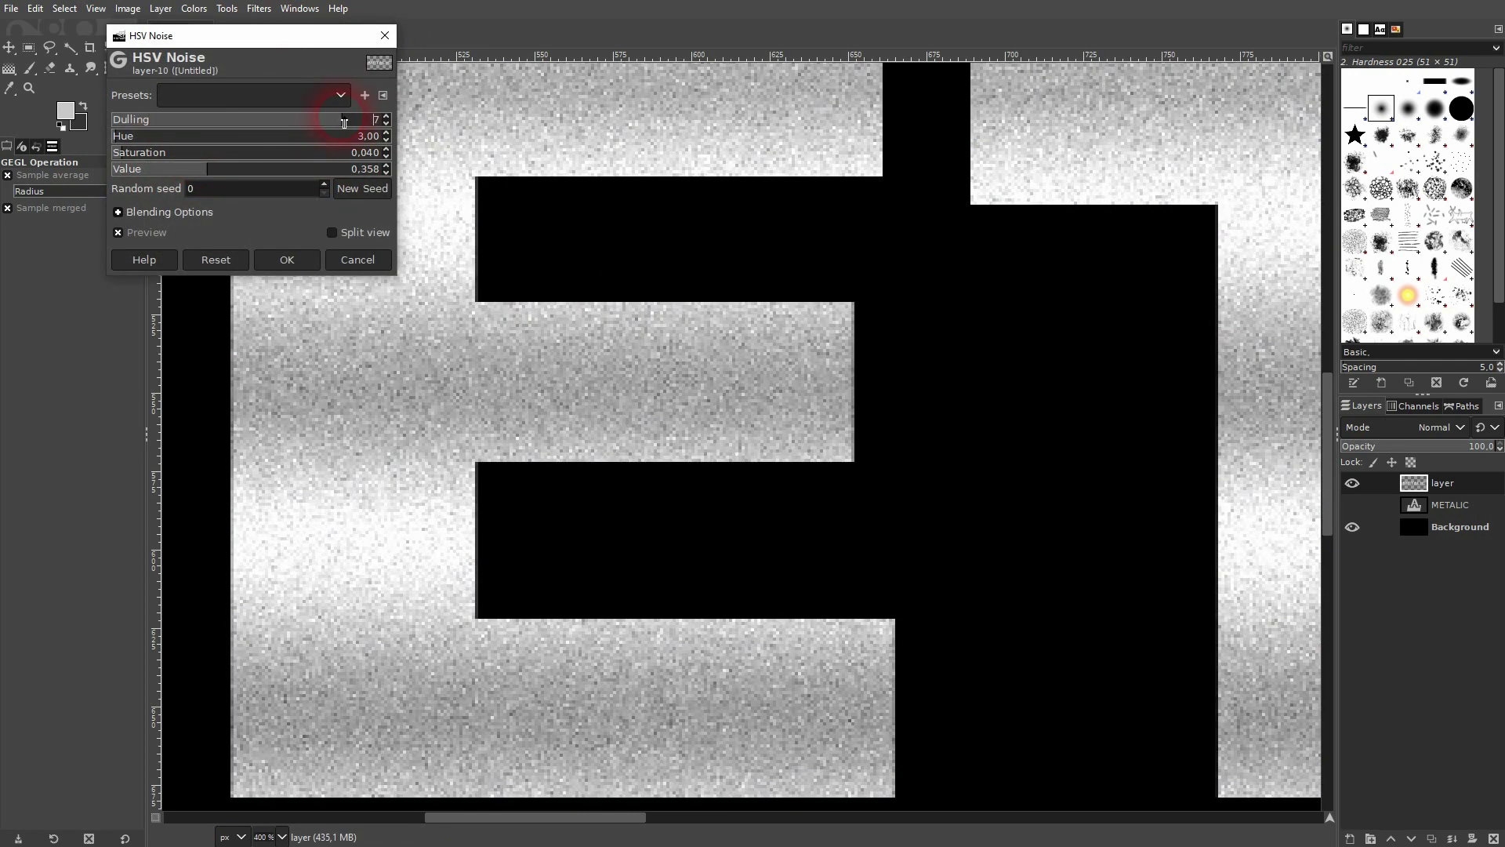
{"action": "type", "text": "8"}
{"action": "left_click", "coordinate": [206, 168]}
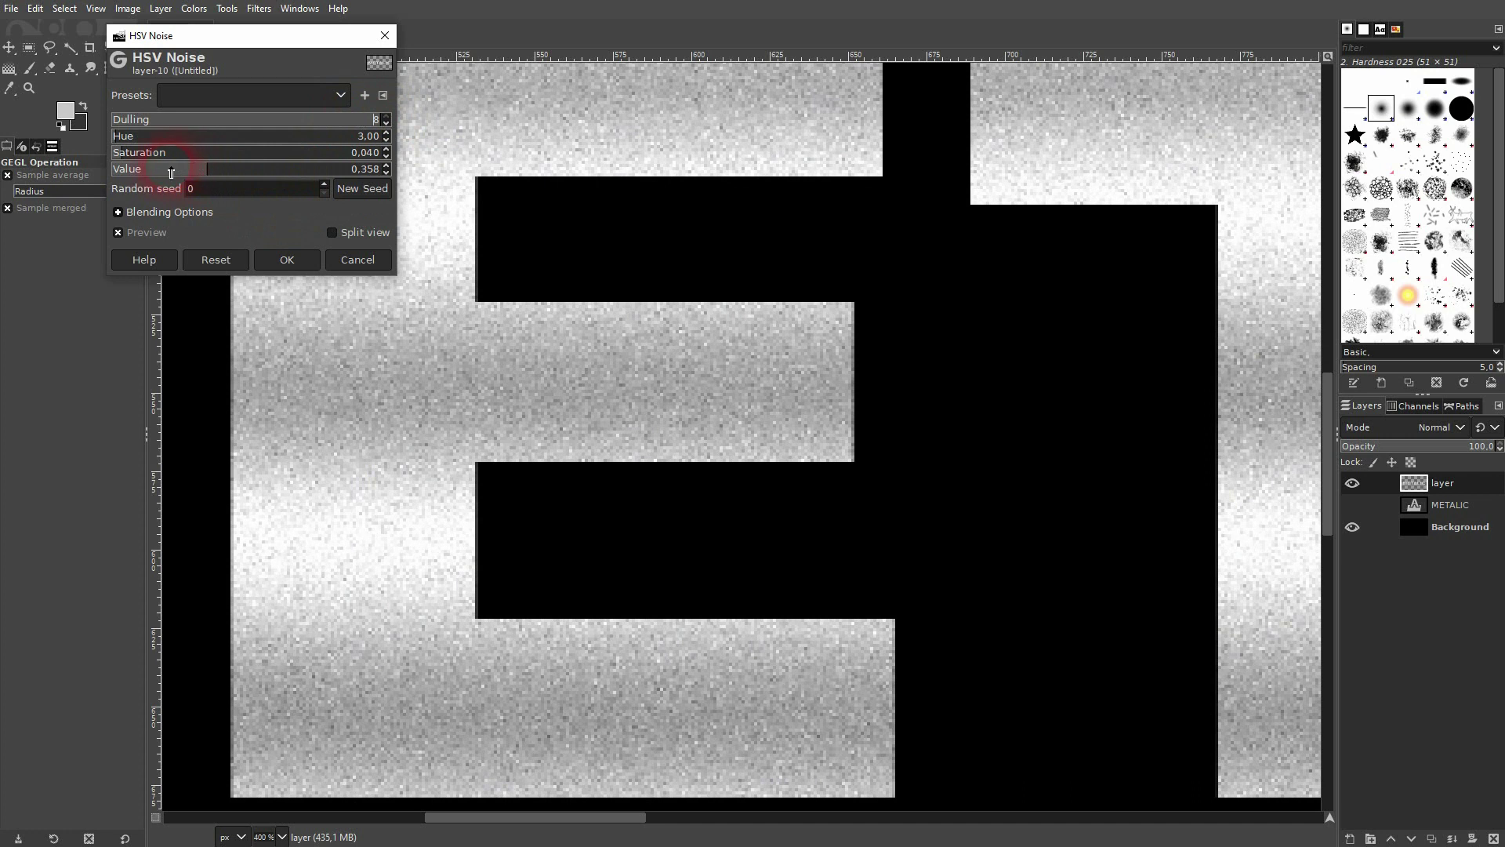
{"action": "left_click_drag", "start_coordinate": [171, 172], "coordinate": [162, 172]}
Set hue and saturation to 0, value to 0.233, new seed, and apply
{"action": "left_click_drag", "start_coordinate": [169, 134], "coordinate": [395, 138]}
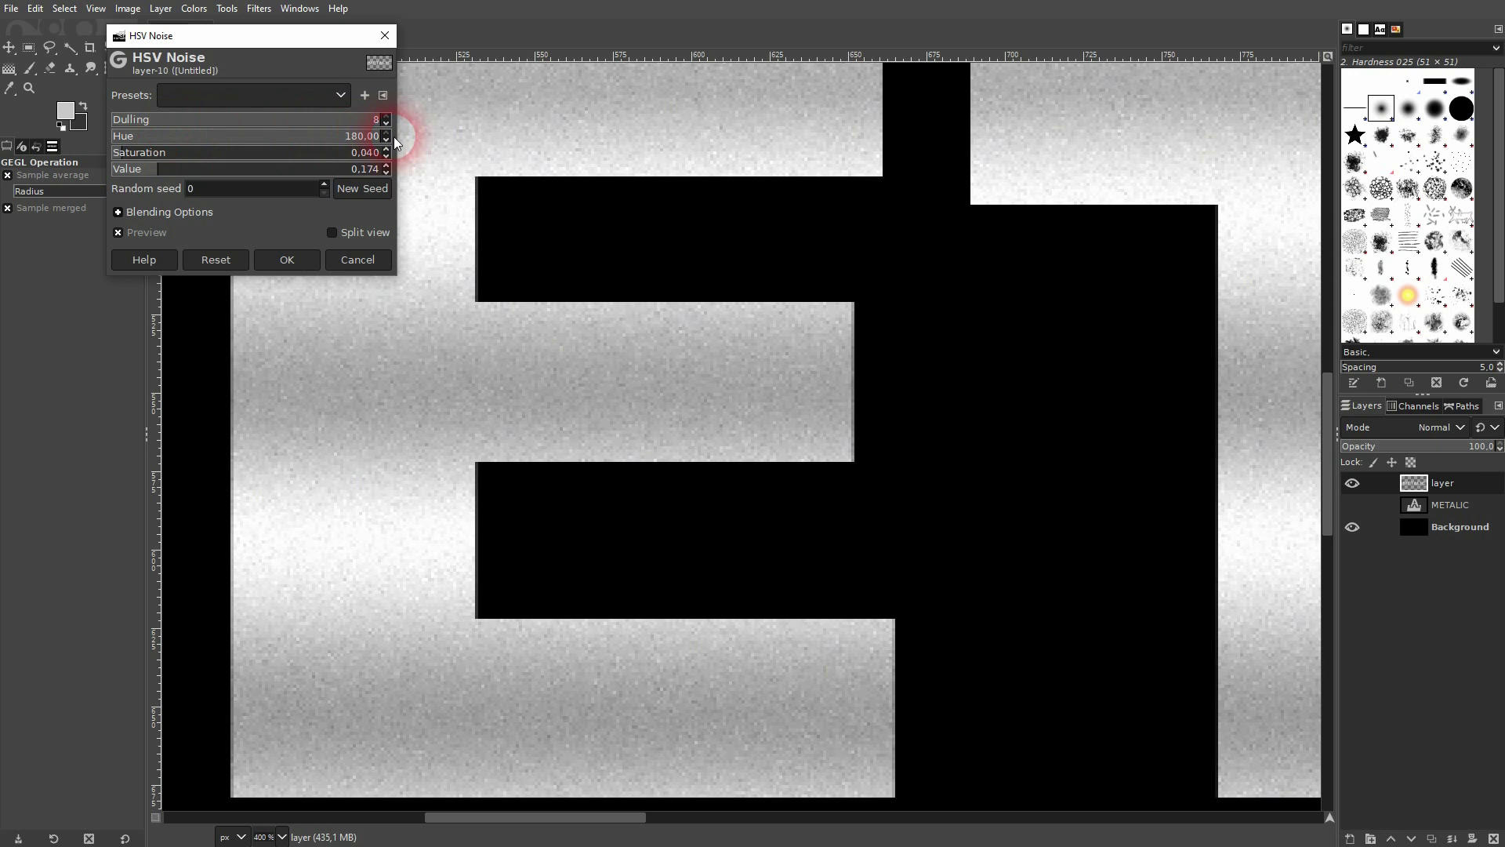
{"action": "left_click_drag", "start_coordinate": [191, 134], "coordinate": [113, 136]}
{"action": "left_click", "coordinate": [357, 157]}
{"action": "left_click_drag", "start_coordinate": [358, 162], "coordinate": [79, 157]}
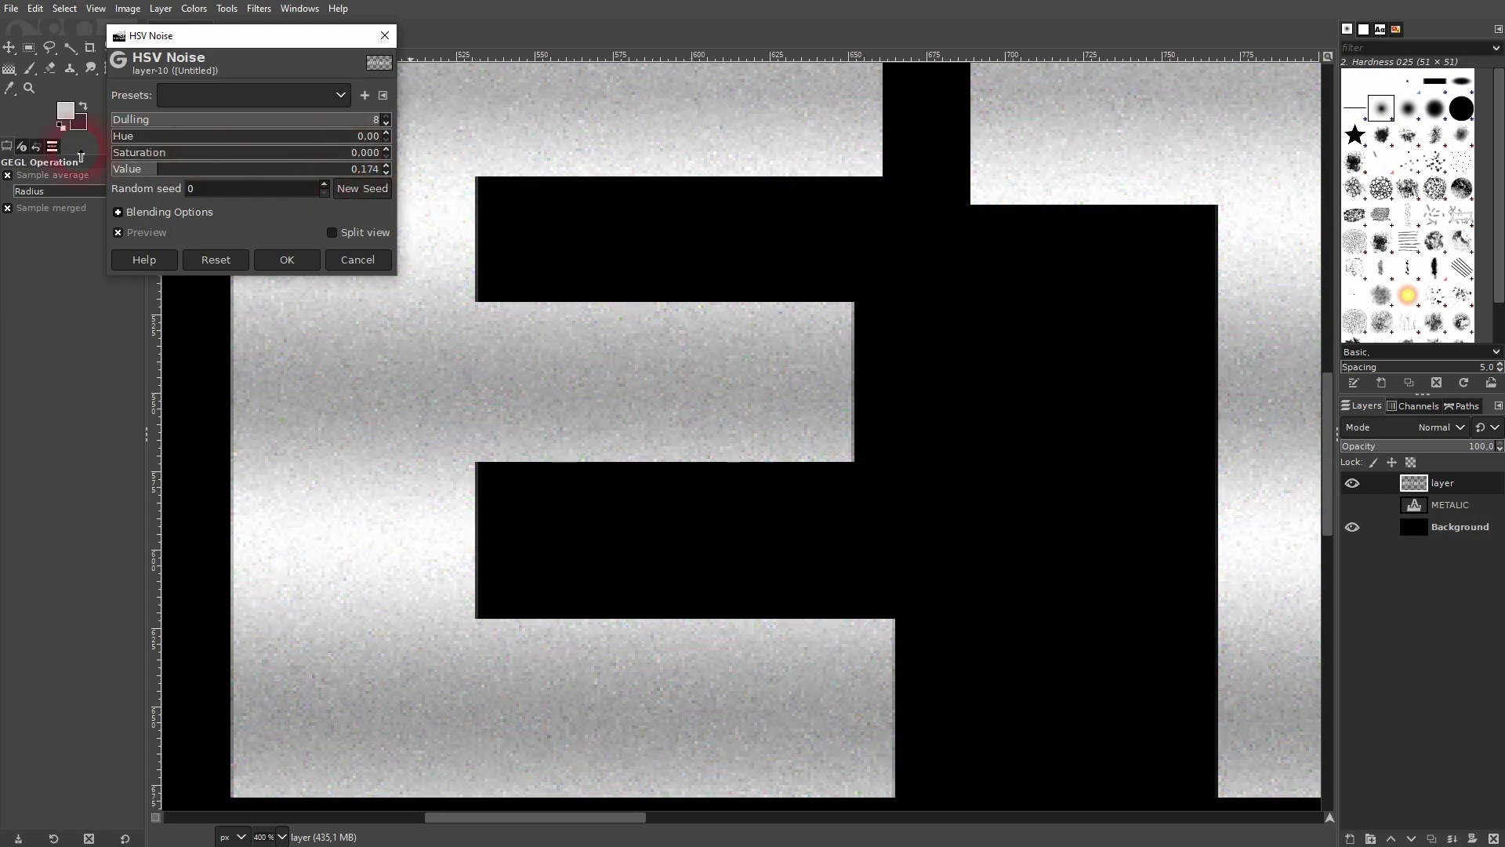
{"action": "left_click", "coordinate": [175, 172]}
{"action": "left_click", "coordinate": [372, 188]}
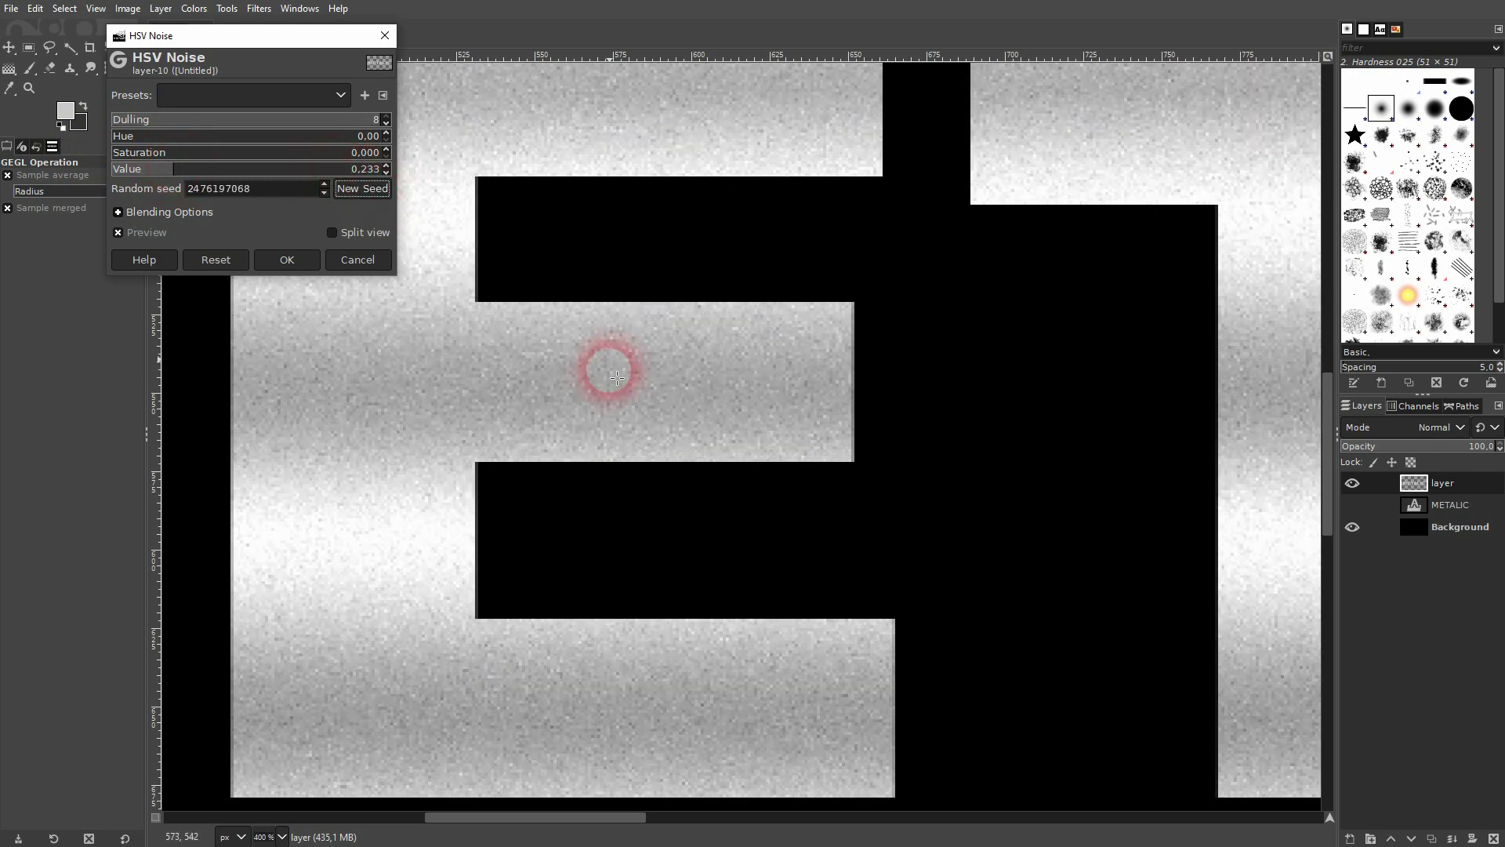
{"action": "left_click", "coordinate": [304, 258]}
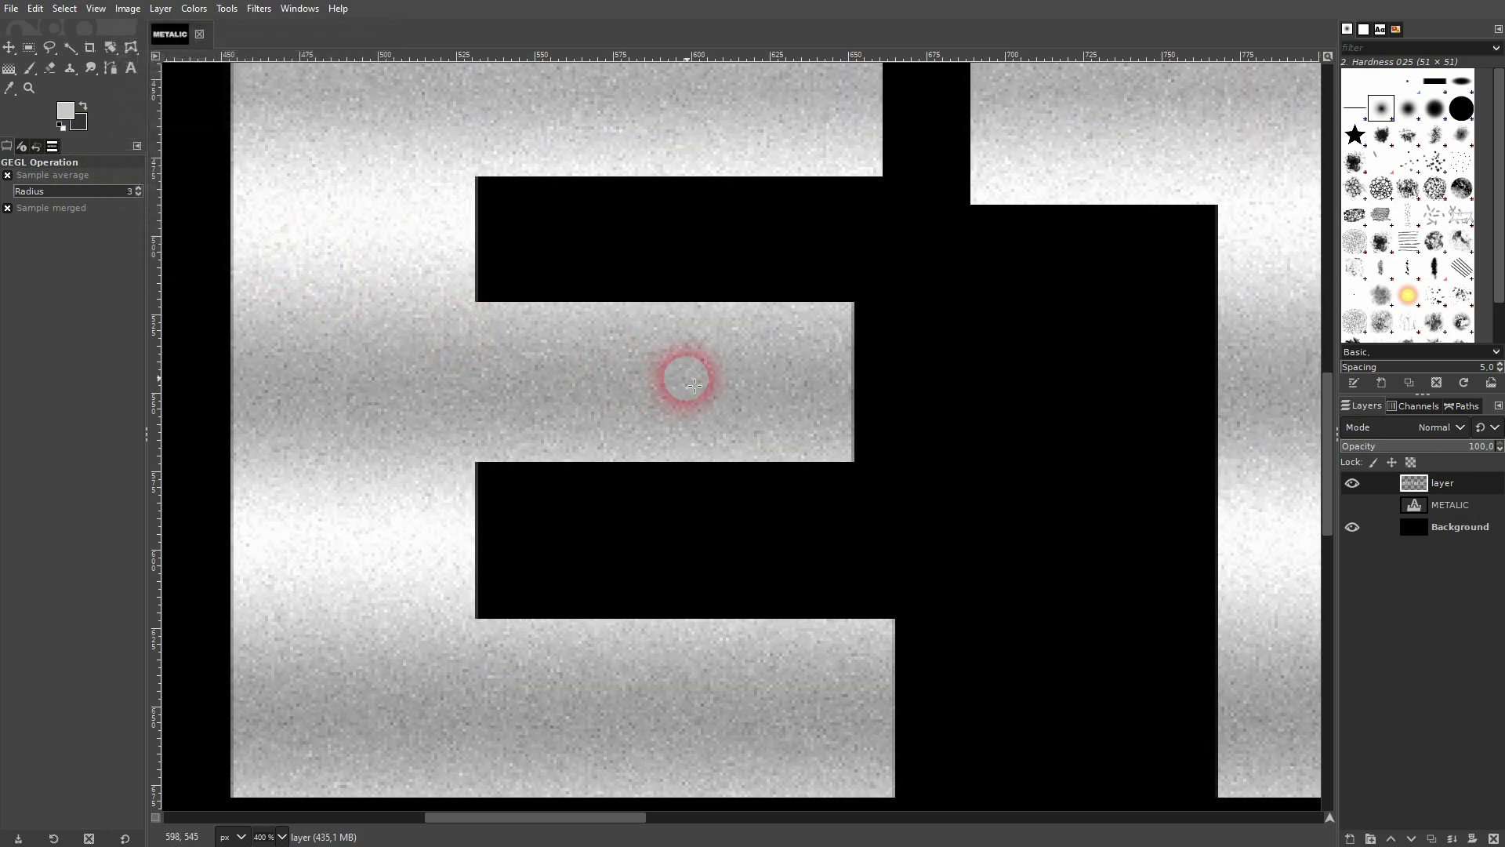
{"action": "scroll", "coordinate": [683, 391], "scroll_direction": "down", "scroll_amount": 4}
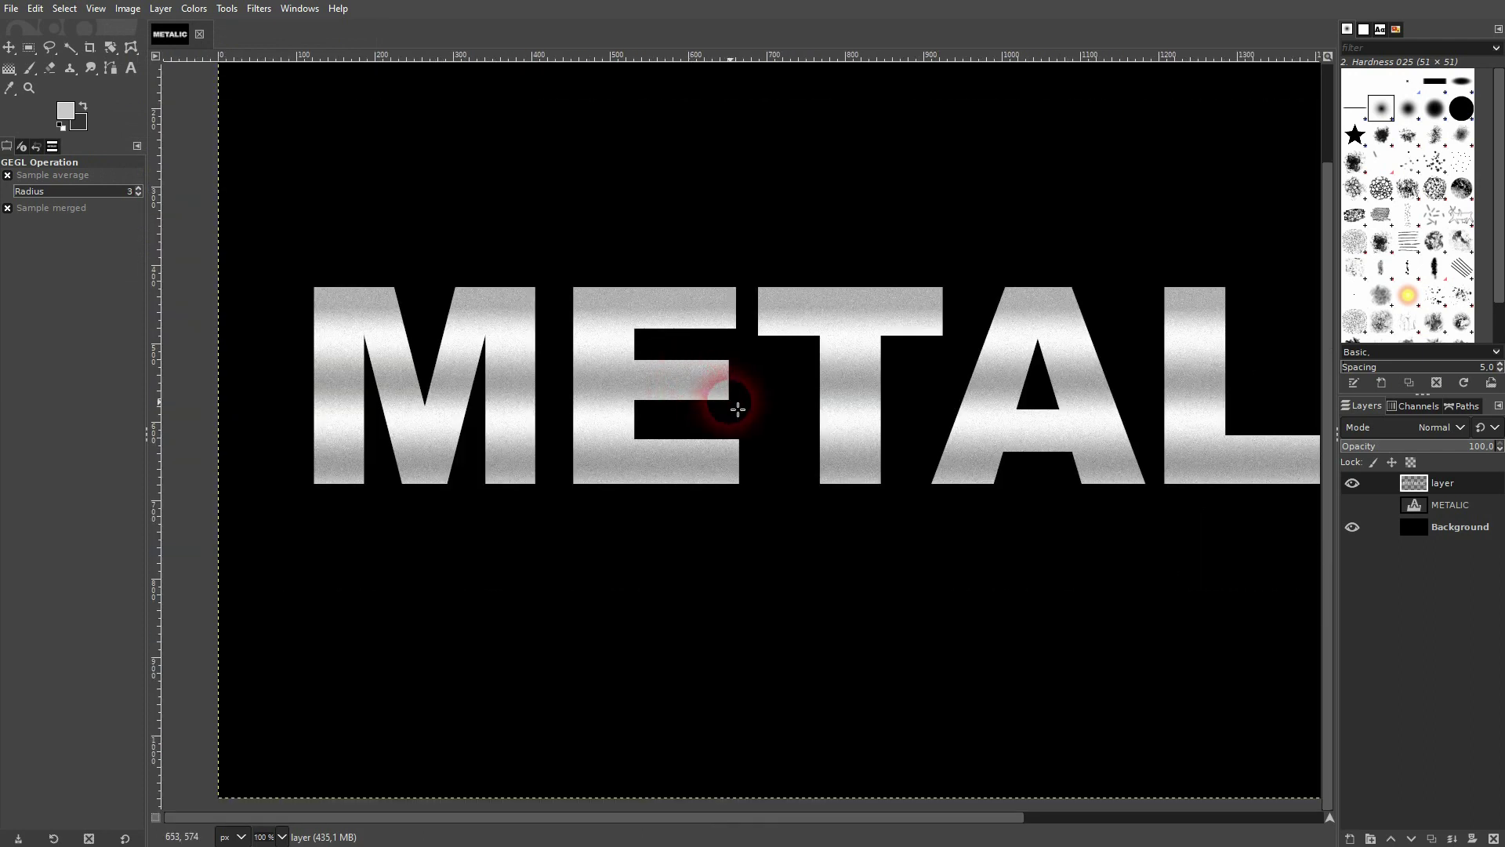
{"action": "scroll", "coordinate": [738, 409], "scroll_direction": "down", "scroll_amount": 2}
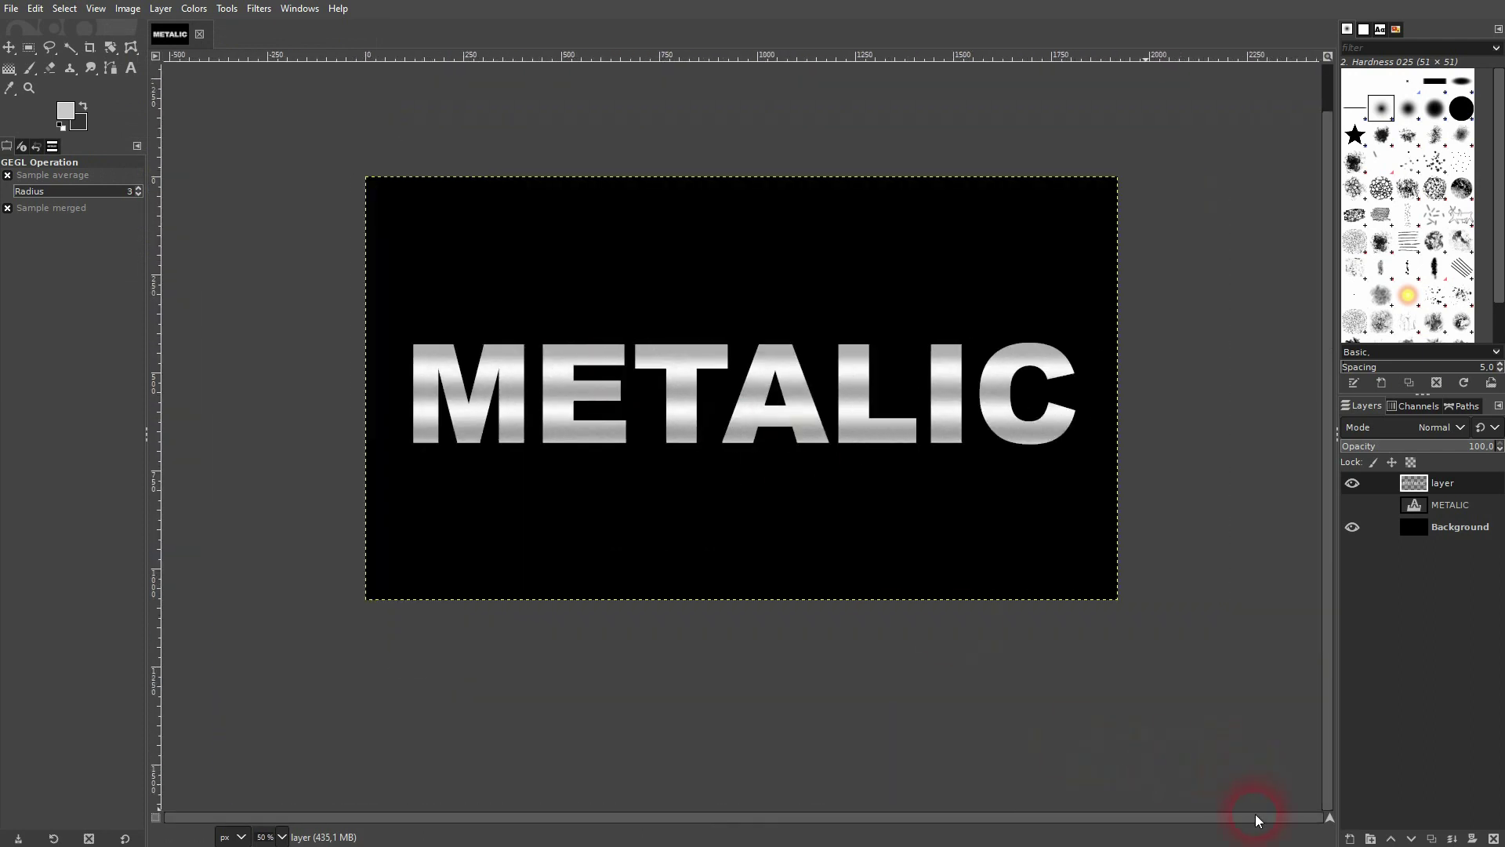